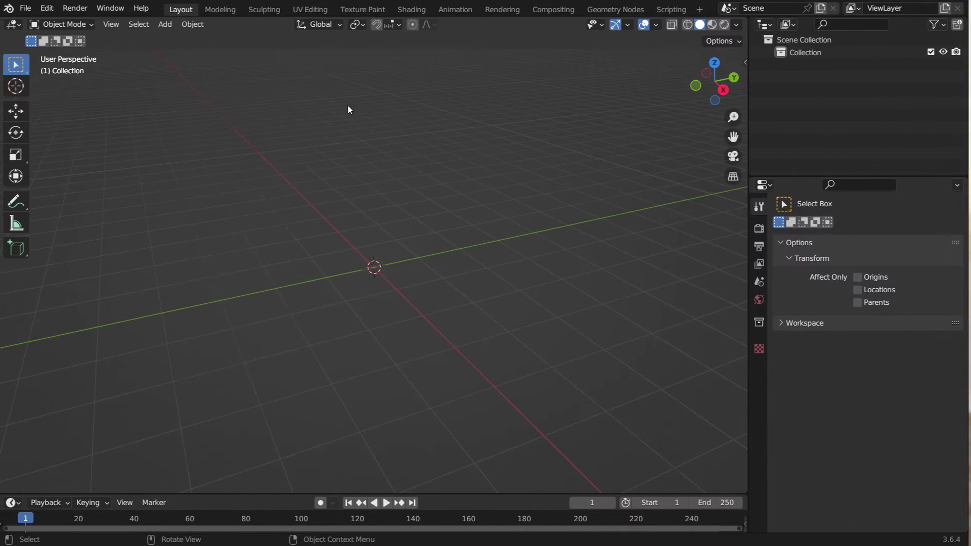
# - Bring up the Add menu in the fresh scene to place a cube
pyautogui.hotkey('shift', 'a')
# - Add a cube at the origin and give it a Wireframe modifier
pyautogui.moveTo(274, 123)
pyautogui.click(338, 136)
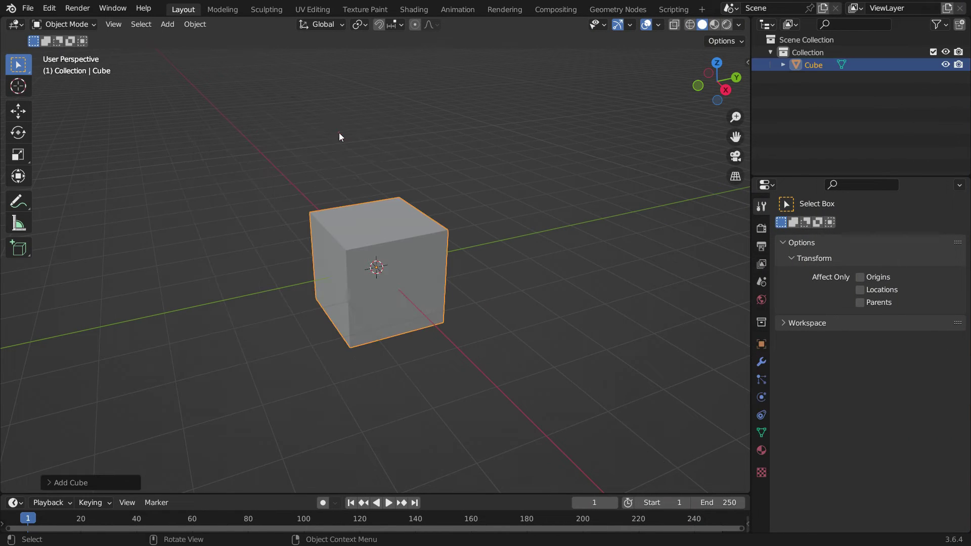
pyautogui.click(762, 362)
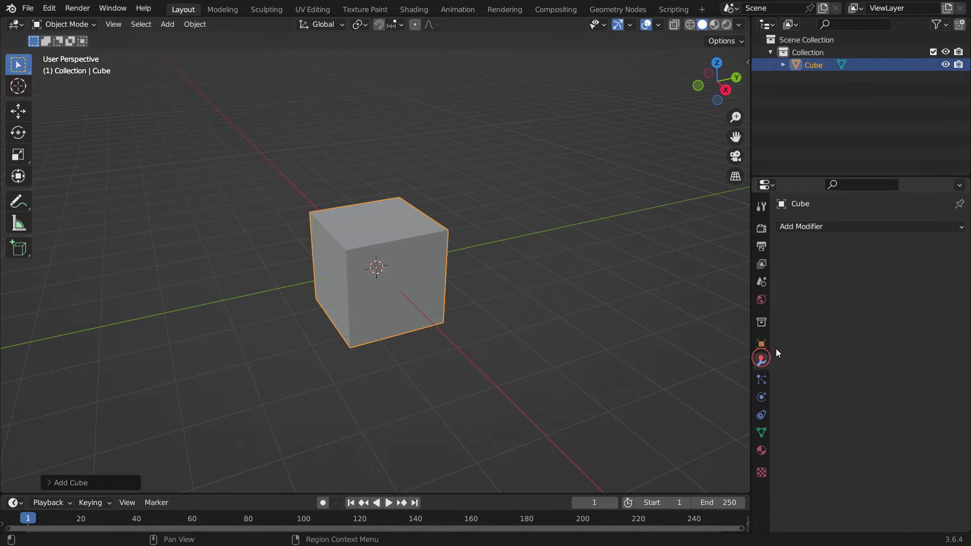
pyautogui.click(820, 228)
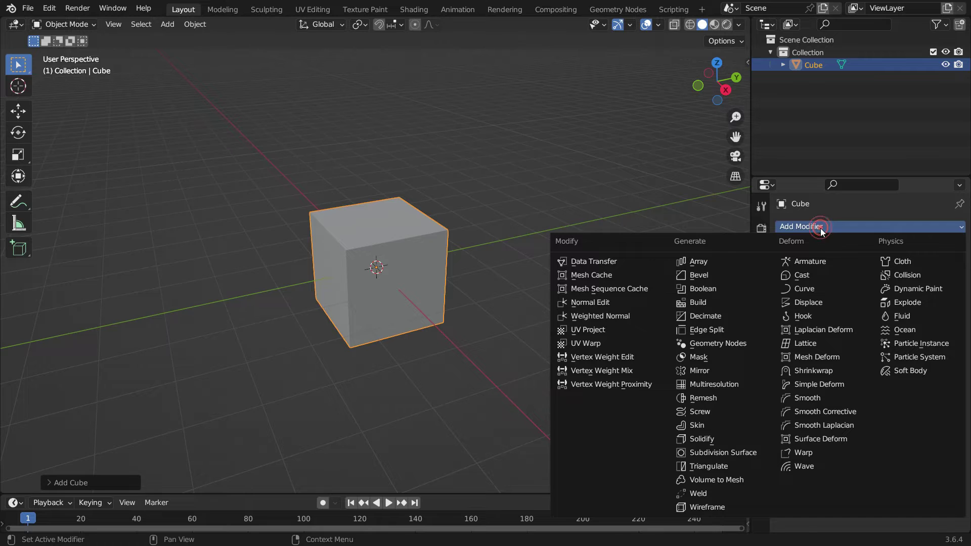
pyautogui.click(750, 507)
# - Set the Wireframe modifier's thickness to 0.1 m
pyautogui.scroll(4, 402, 291)
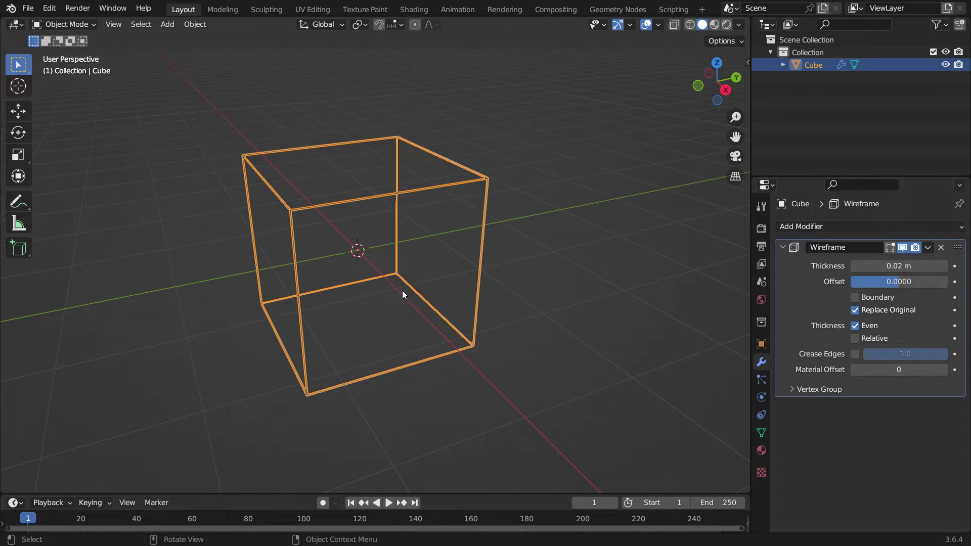
pyautogui.moveTo(402, 290); pyautogui.dragTo(415, 272, button='middle')
pyautogui.click(893, 266)
pyautogui.write('0.1')
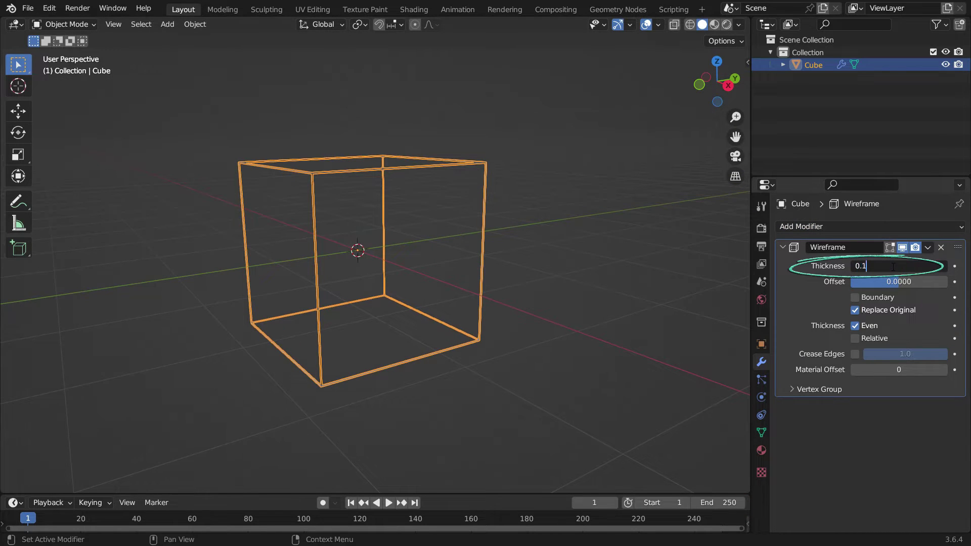
pyautogui.press('Return')
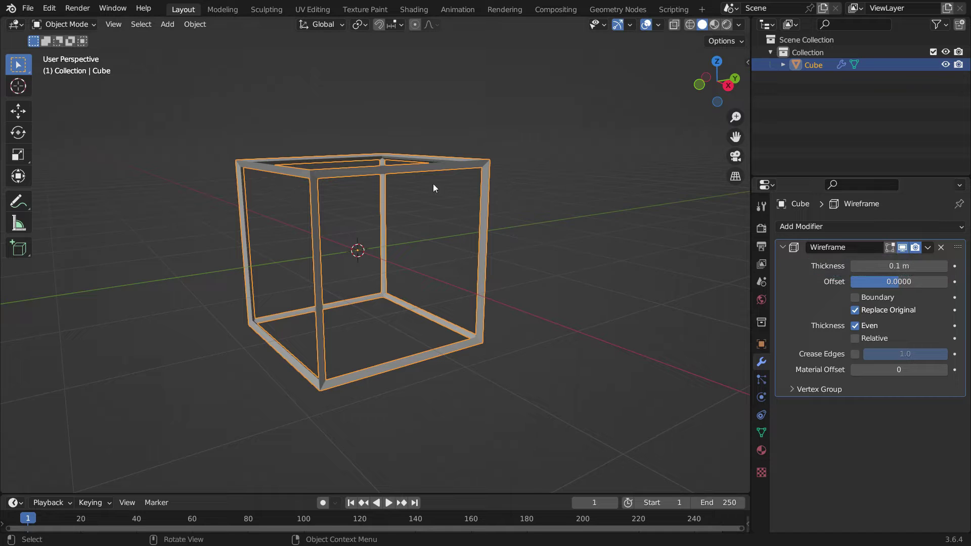
pyautogui.hotkey('shift', 'a')
# - Add a Suzanne monkey head inside the frame and scale it down
pyautogui.moveTo(304, 119)
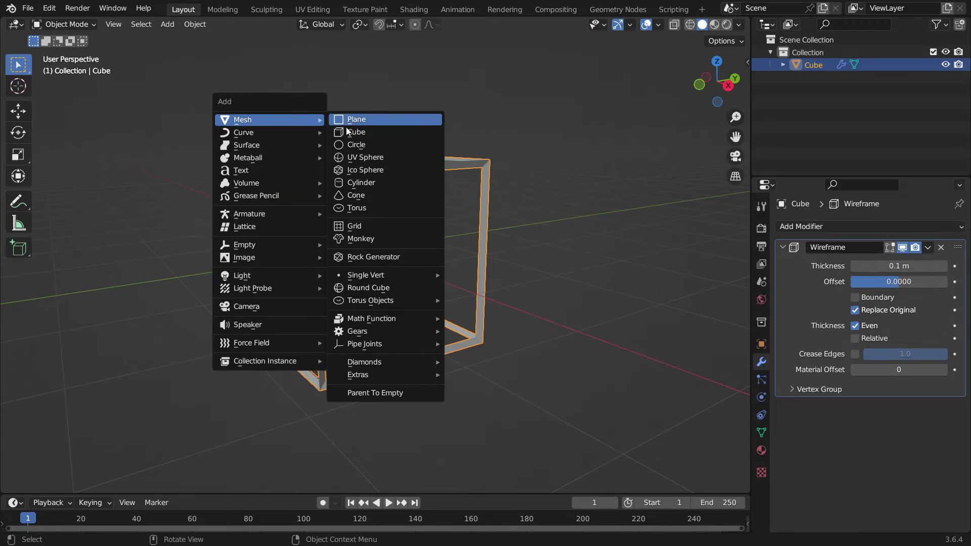
pyautogui.click(358, 241)
pyautogui.moveTo(533, 387); pyautogui.dragTo(549, 378, button='middle')
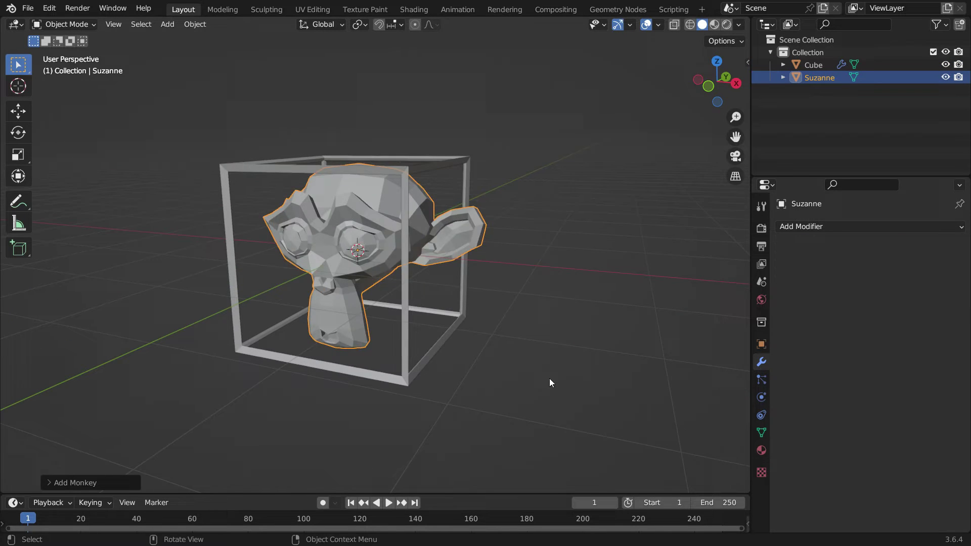
pyautogui.press('s')
pyautogui.click(466, 327)
pyautogui.moveTo(375, 300); pyautogui.dragTo(398, 279, button='middle')
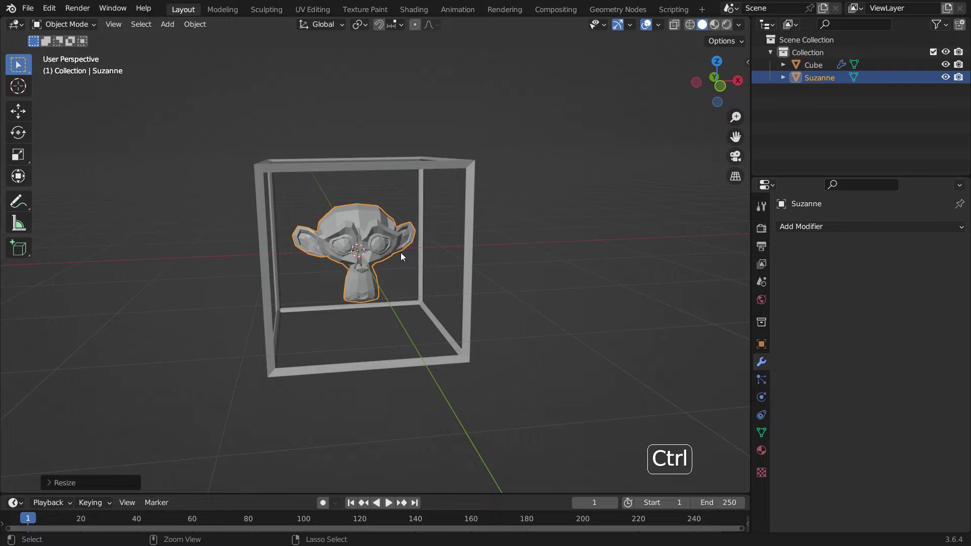
# - Give the monkey head a level-2 Subdivision modifier and smooth shading
pyautogui.hotkey('ctrl', '2')
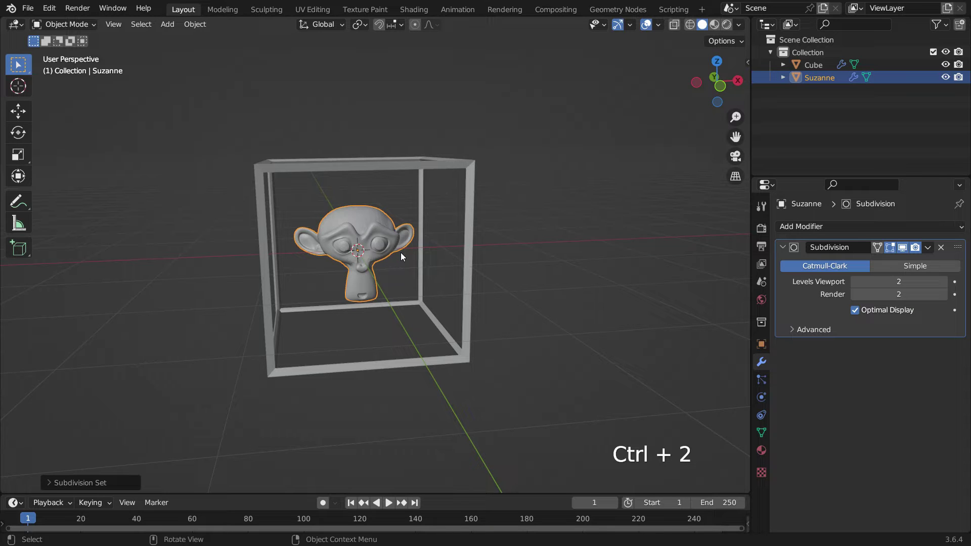
pyautogui.rightClick(366, 226)
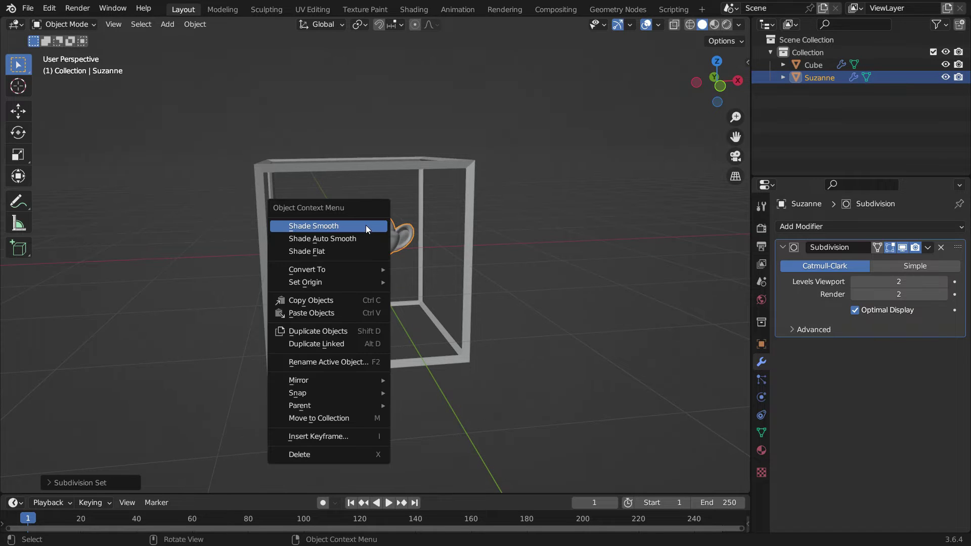
pyautogui.click(366, 225)
pyautogui.moveTo(365, 228); pyautogui.dragTo(356, 281, button='middle')
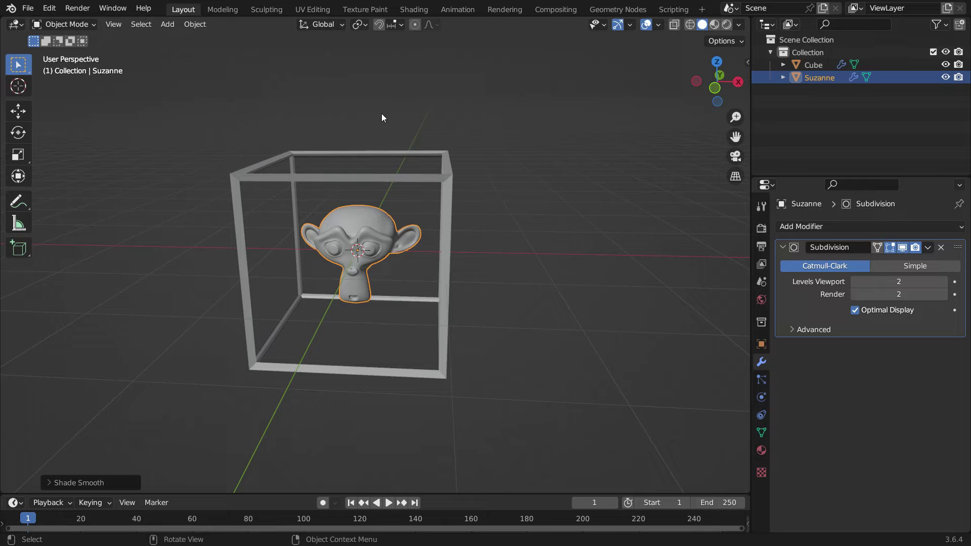
# - Add a second cube, Cube.001, enclosing the wireframe frame and monkey head
pyautogui.hotkey('shift', 'a')
pyautogui.moveTo(381, 113)
pyautogui.click(445, 123)
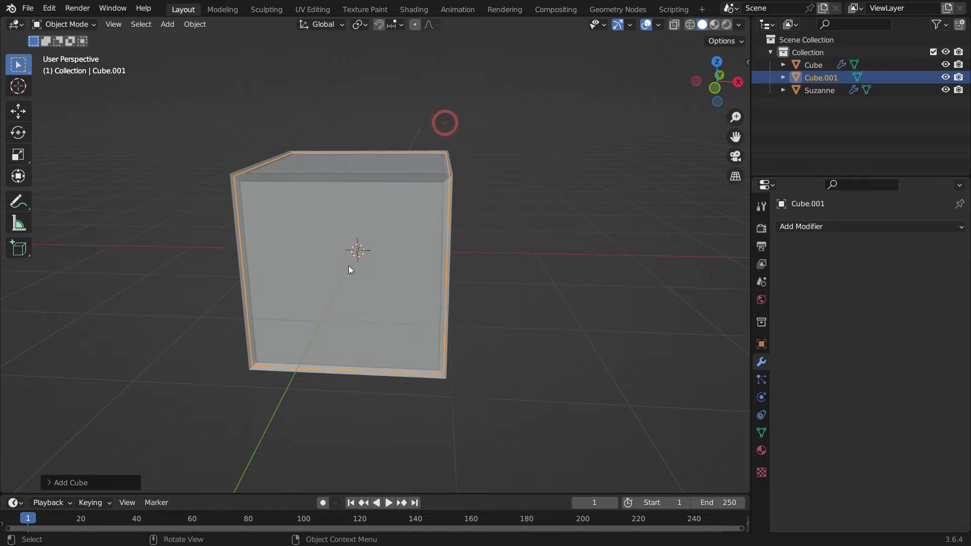
pyautogui.moveTo(348, 266); pyautogui.dragTo(425, 264, button='middle')
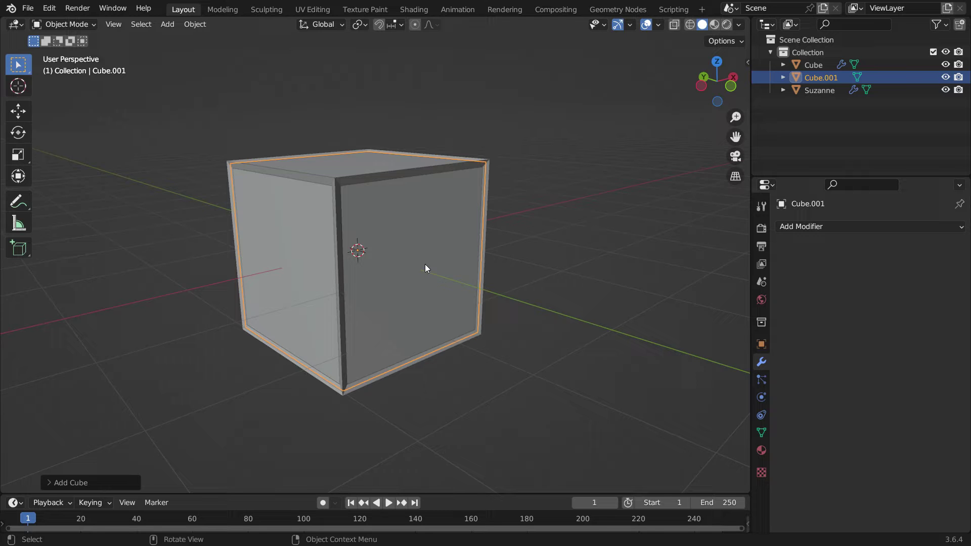
# - Switch the viewport to Rendered shading and show the Cycles GPU render settings
pyautogui.press('z')
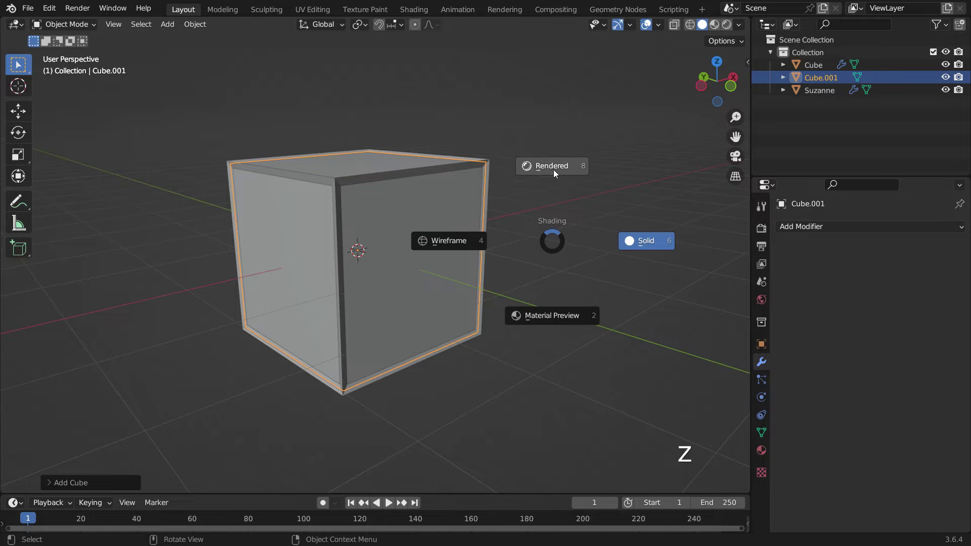
pyautogui.click(554, 168)
pyautogui.click(761, 229)
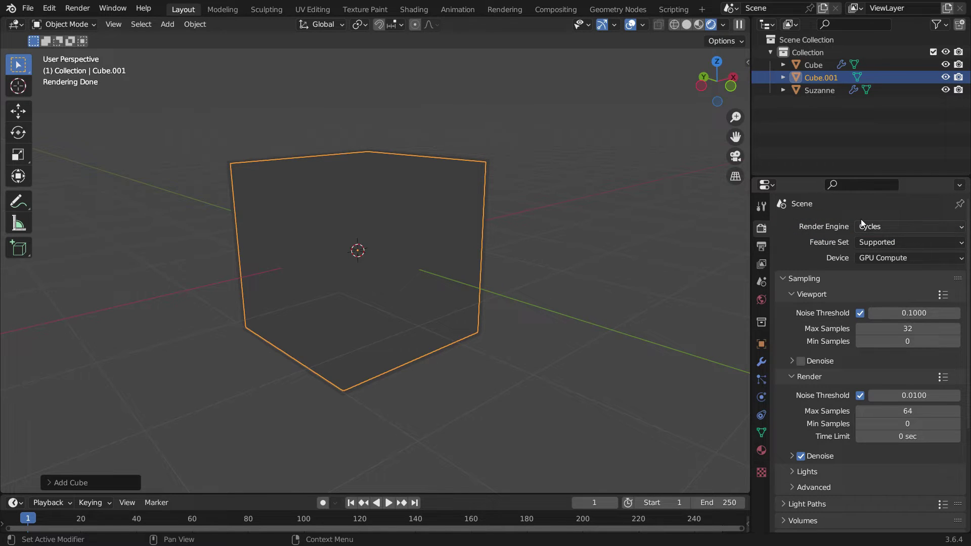
# - Add a Sun light and move it straight up along Z about 2 m above the cubes
pyautogui.hotkey('shift', 'a')
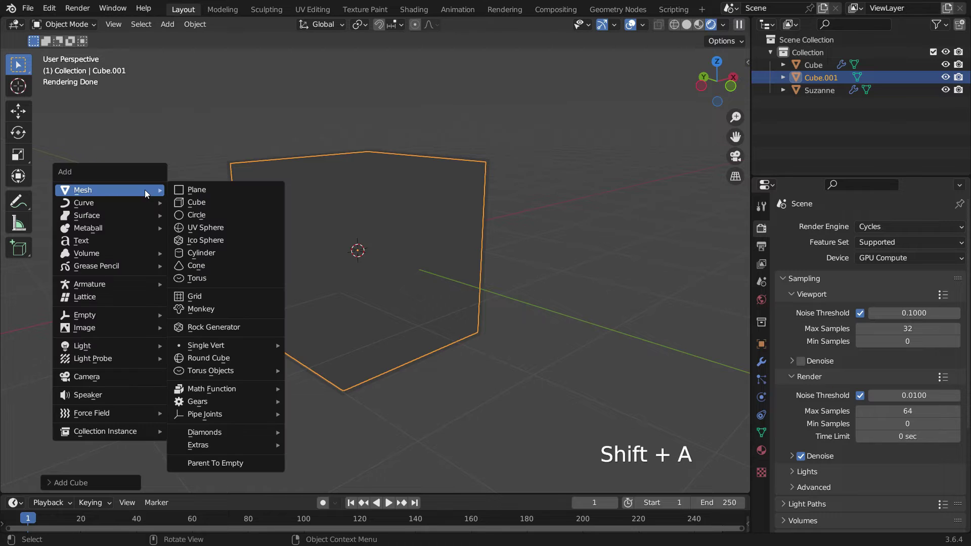
pyautogui.moveTo(122, 348)
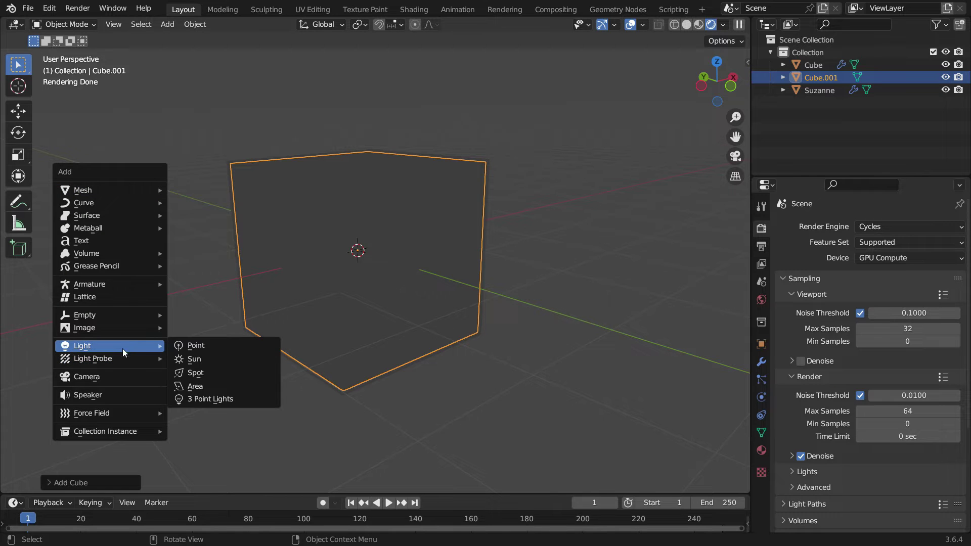
pyautogui.click(227, 360)
pyautogui.press('g')
pyautogui.press('z')
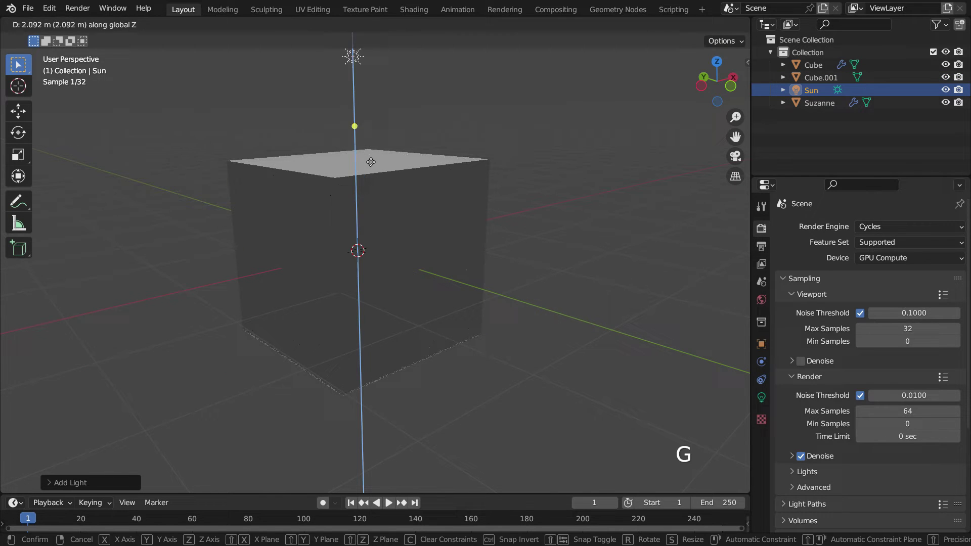
pyautogui.click(371, 170)
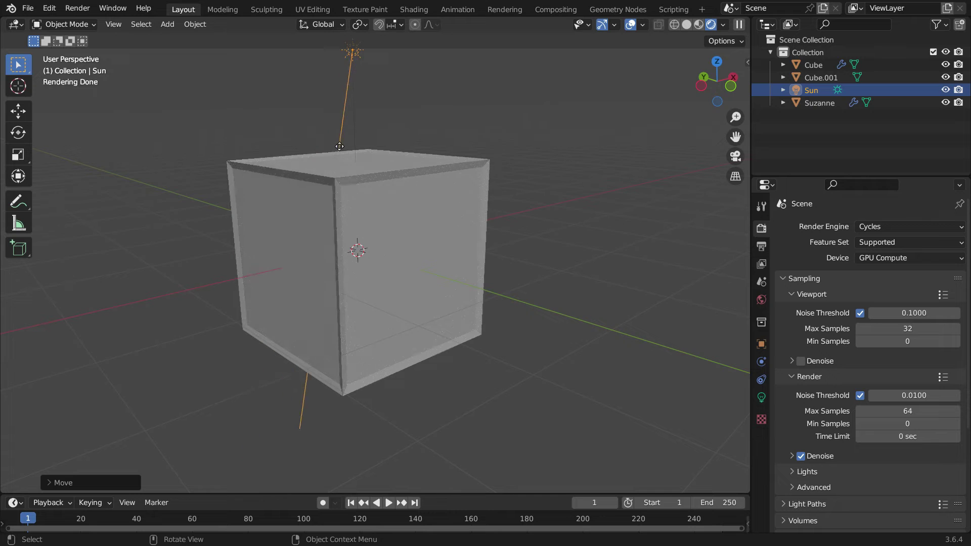
pyautogui.keyDown('shift'); pyautogui.moveTo(353, 136); pyautogui.dragTo(407, 263, button='middle'); pyautogui.keyUp('shift')
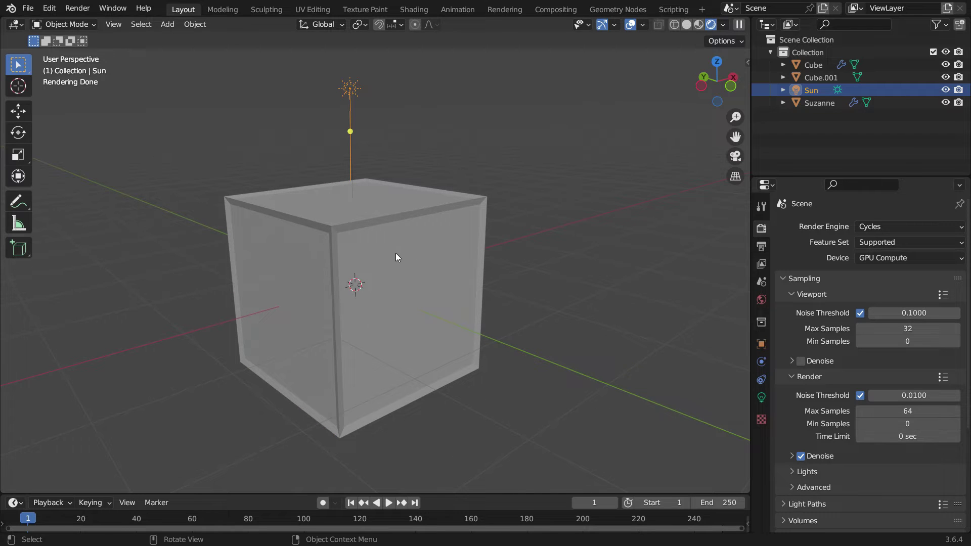
pyautogui.click(402, 216)
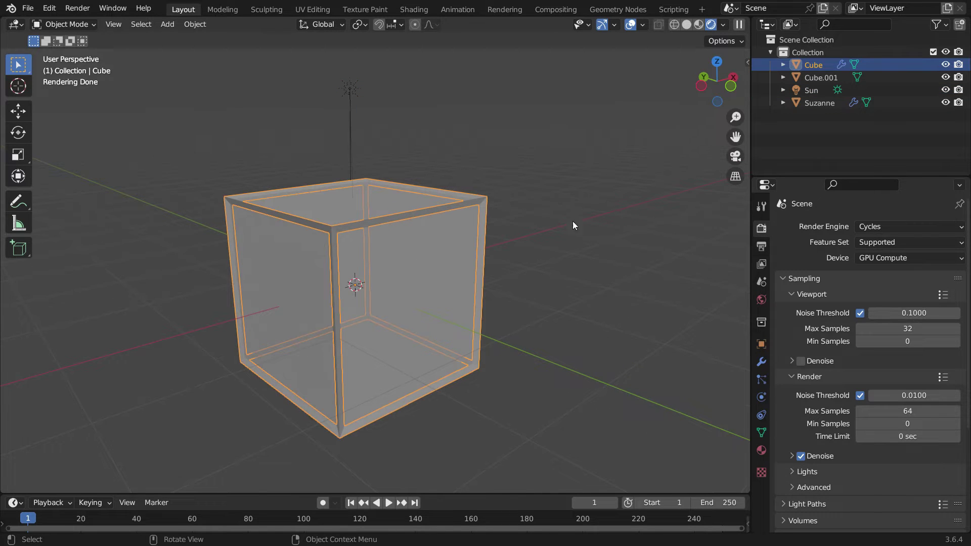
# - Give the wireframe Cube a new material with a red Base Color
pyautogui.click(761, 451)
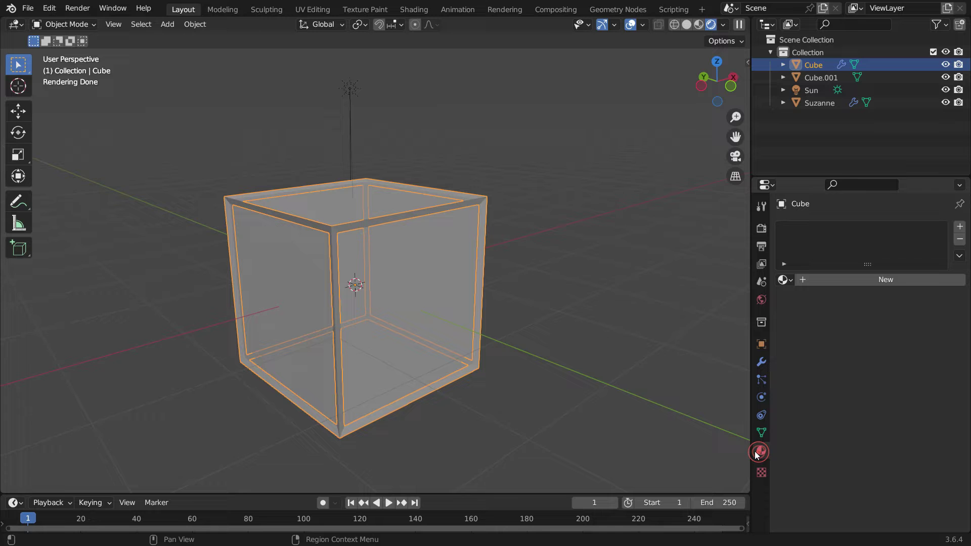
pyautogui.click(841, 281)
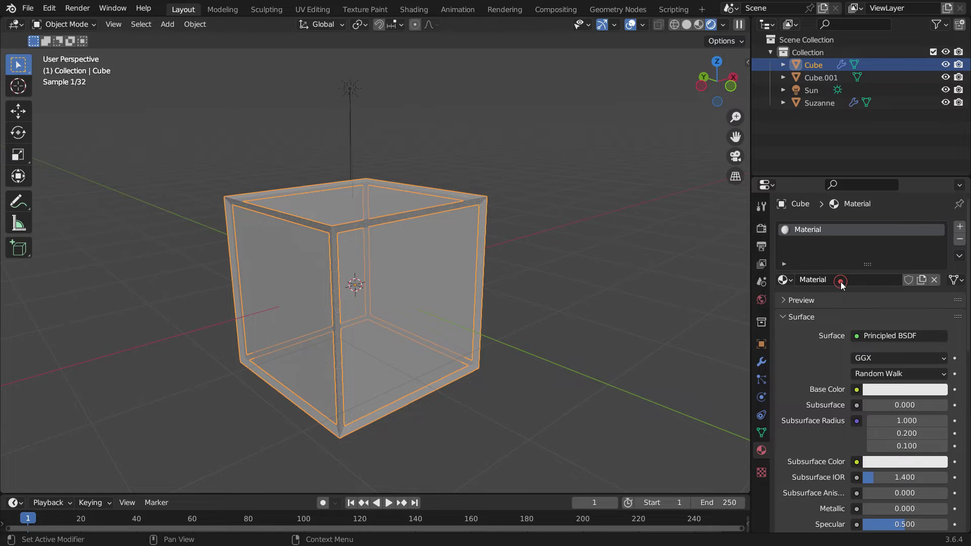
pyautogui.click(891, 391)
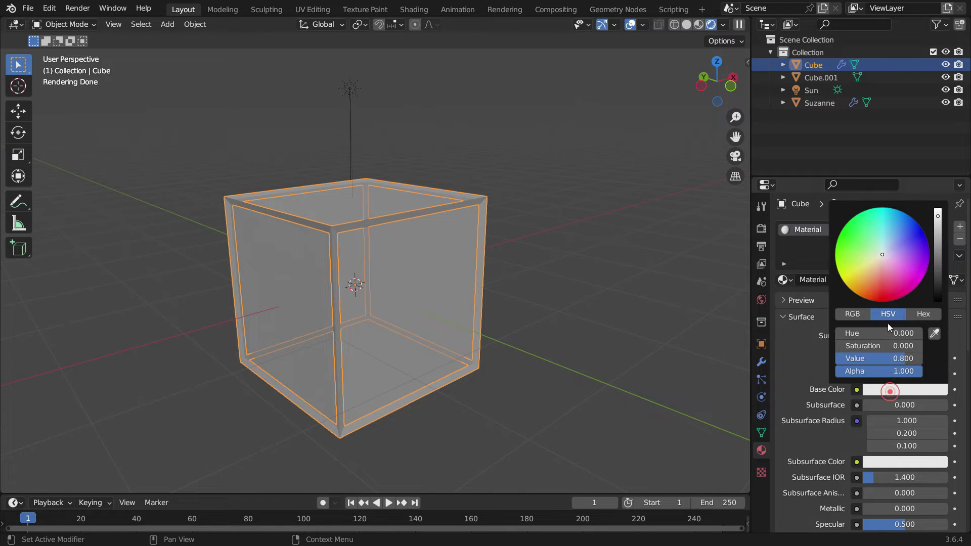
pyautogui.moveTo(882, 257); pyautogui.dragTo(887, 299)
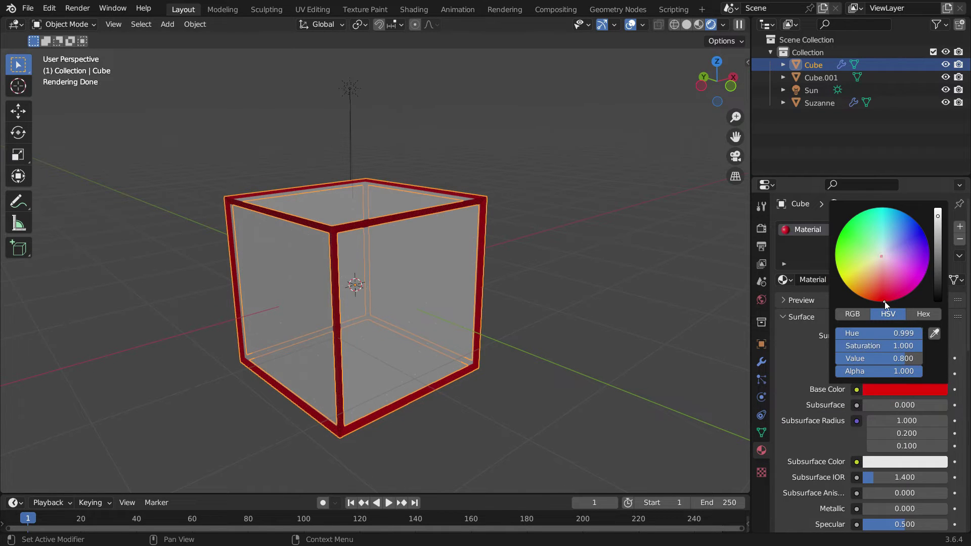
# - Give Cube.001 a new material with a saturated cyan Base Color
pyautogui.click(384, 264)
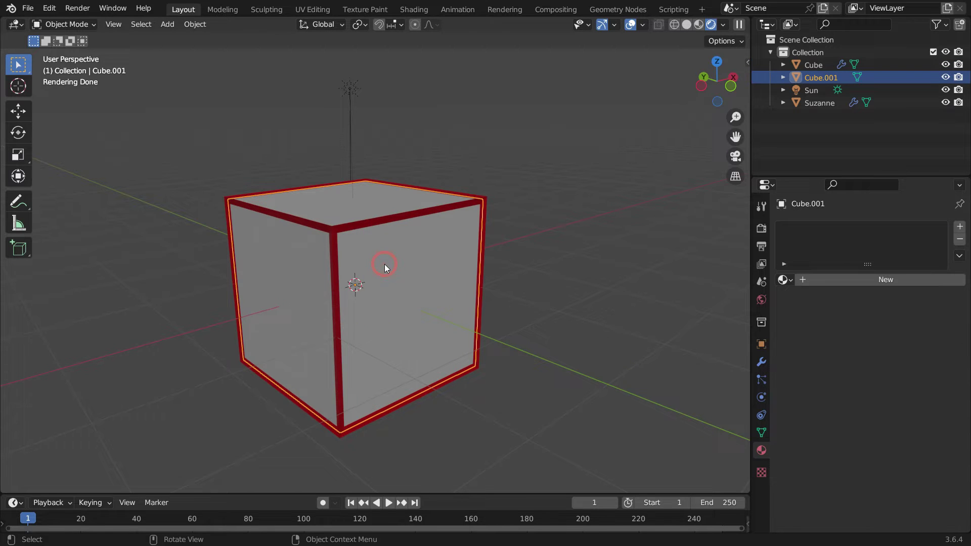
pyautogui.click(854, 279)
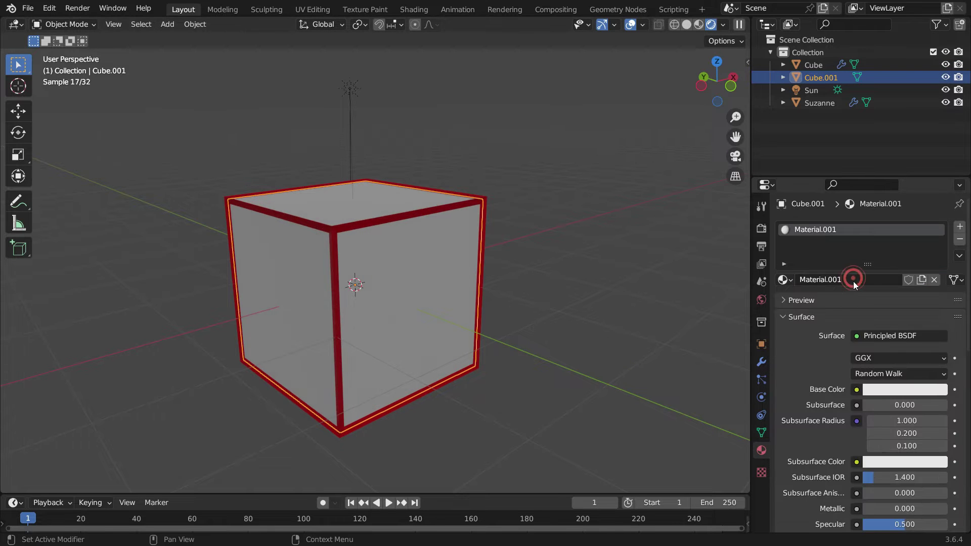
pyautogui.click(873, 390)
pyautogui.click(883, 254)
pyautogui.moveTo(882, 253); pyautogui.dragTo(882, 213)
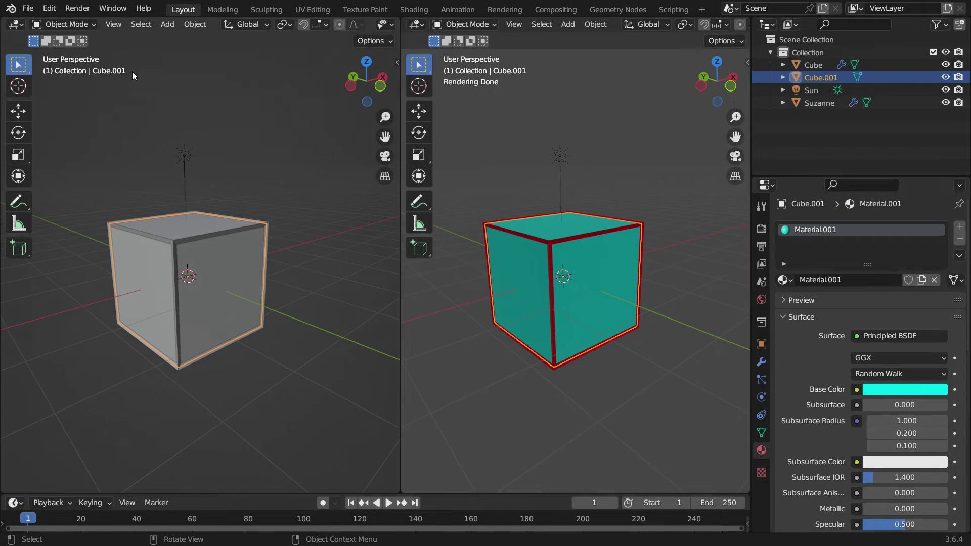
# - Turn the left area into a Shader Editor showing Cube.001's nodes, zoomed in
pyautogui.click(16, 24)
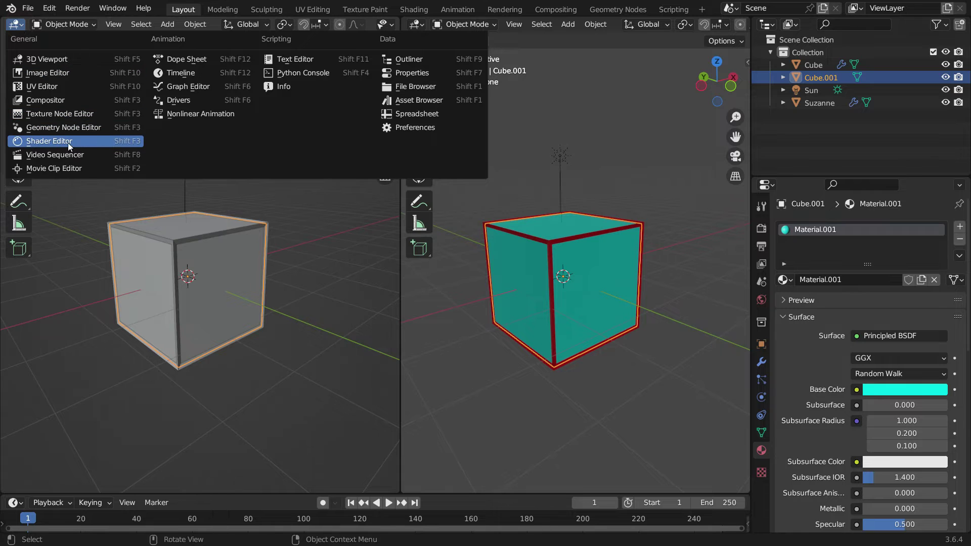
pyautogui.click(111, 141)
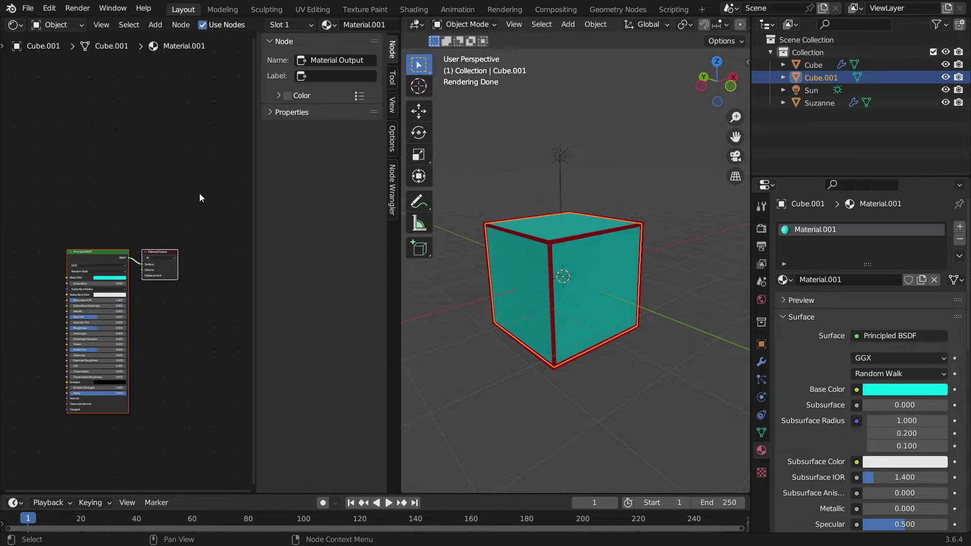
pyautogui.press('n')
pyautogui.scroll(5, 188, 265)
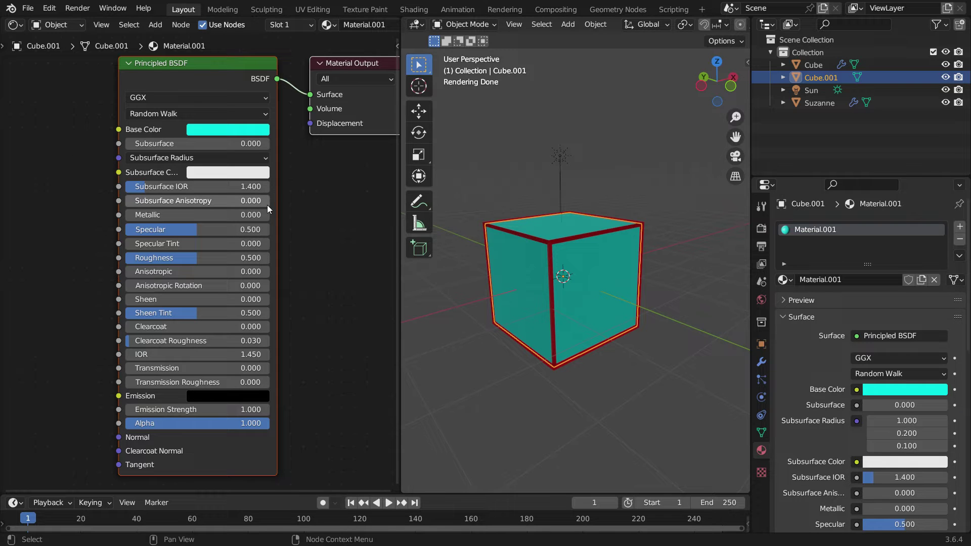
pyautogui.moveTo(268, 419)
pyautogui.mouseDown()
pyautogui.moveTo(109, 424)
pyautogui.moveTo(271, 423)
pyautogui.moveTo(185, 424)
pyautogui.mouseUp()
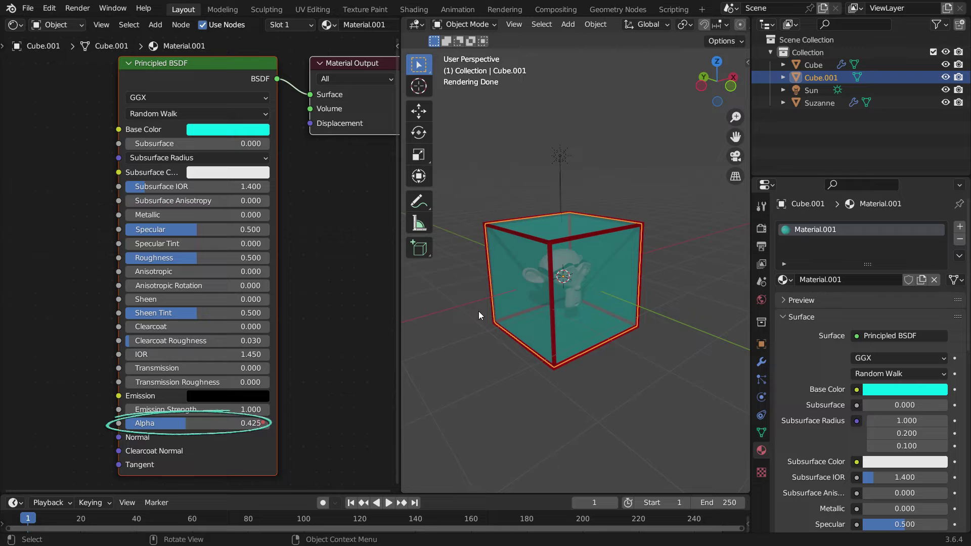
pyautogui.scroll(3, 558, 308)
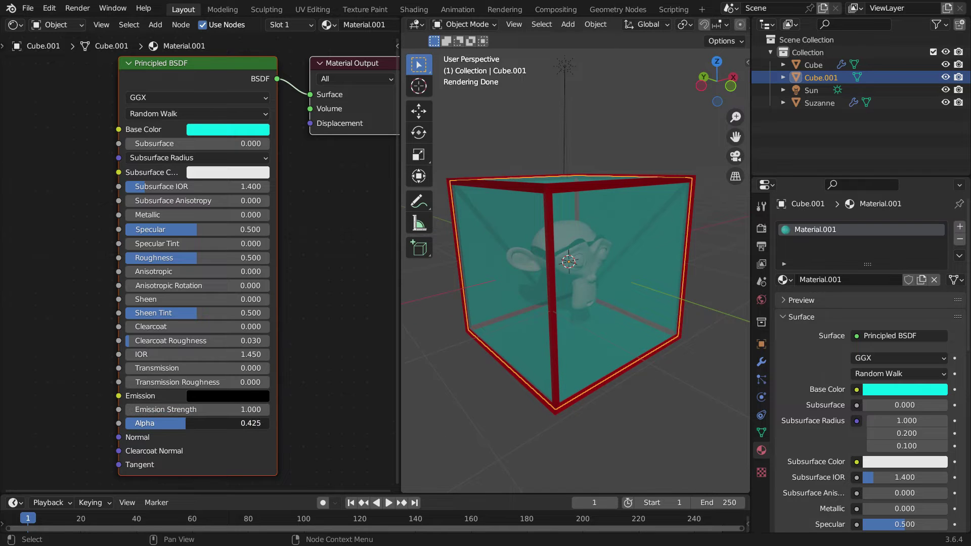
# - Try Principled BSDF Alpha values 0.5, 0 and 1, settling at 0.421
pyautogui.moveTo(248, 423); pyautogui.dragTo(285, 424)
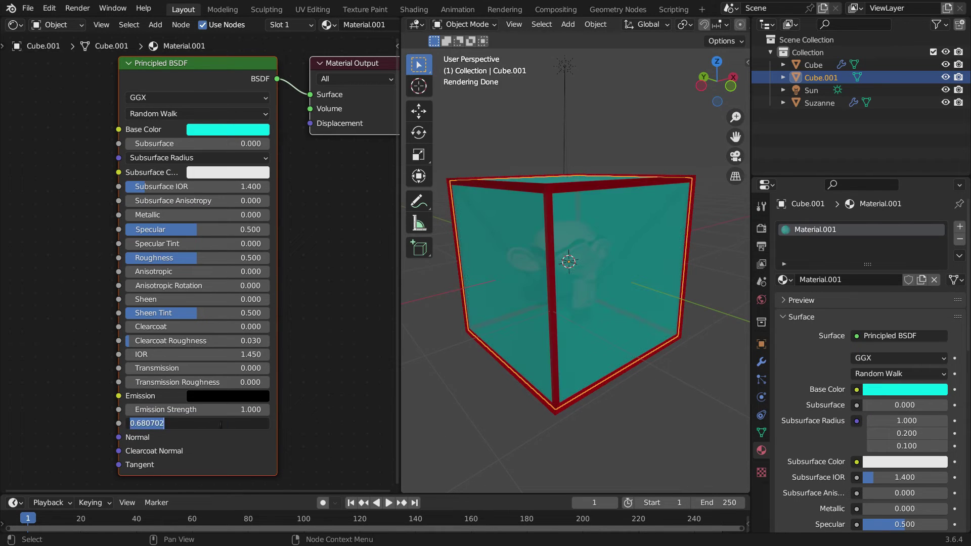
pyautogui.click(221, 424)
pyautogui.write('0.5')
pyautogui.press('Return')
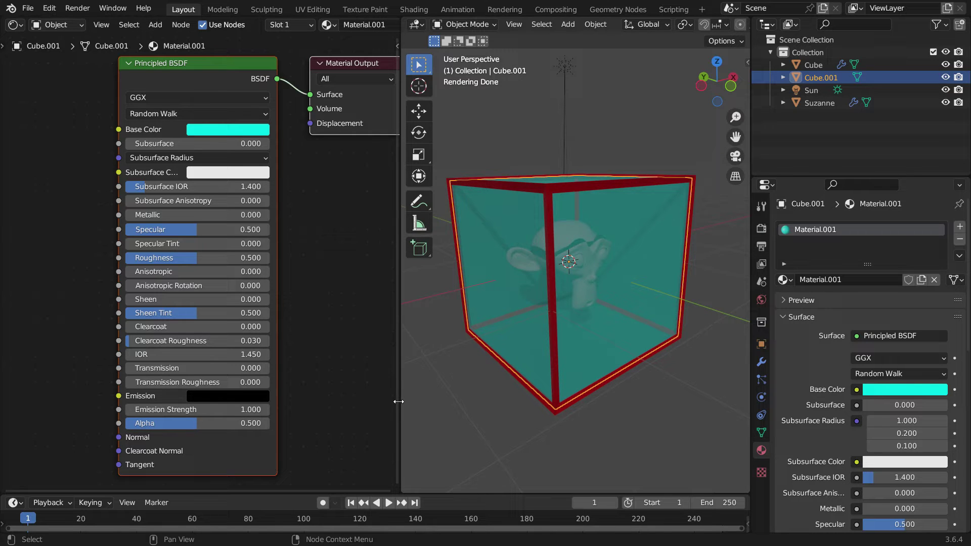
pyautogui.moveTo(198, 423); pyautogui.dragTo(125, 419)
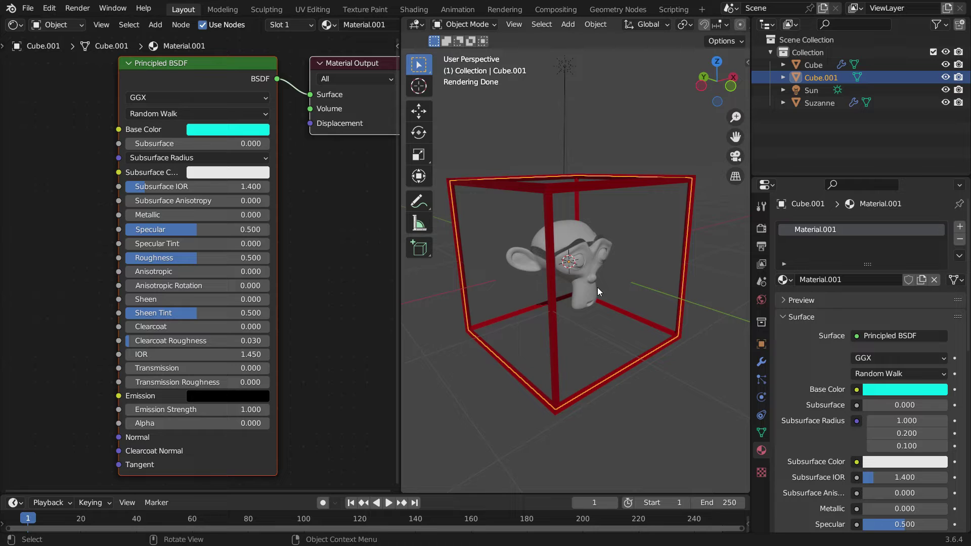
pyautogui.moveTo(148, 423); pyautogui.dragTo(273, 423)
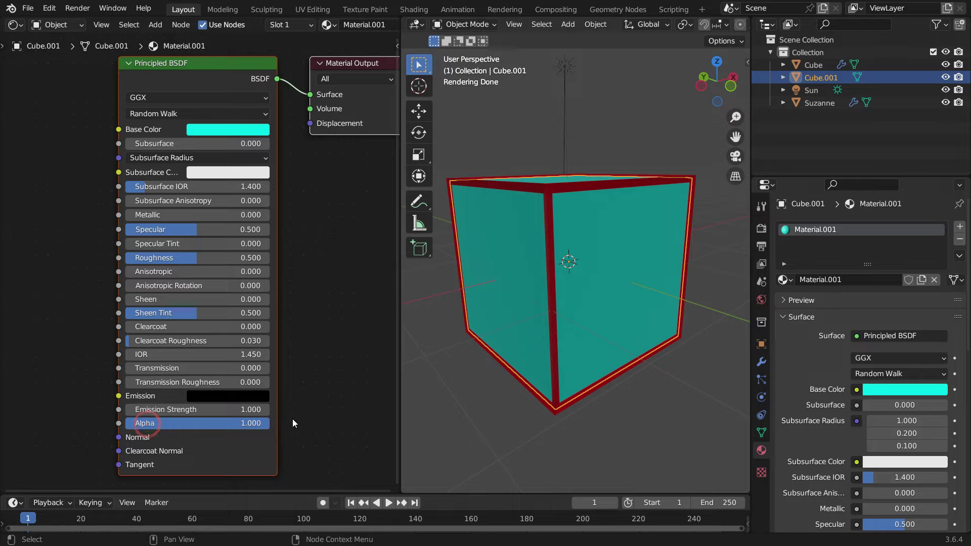
pyautogui.moveTo(253, 423); pyautogui.dragTo(170, 423)
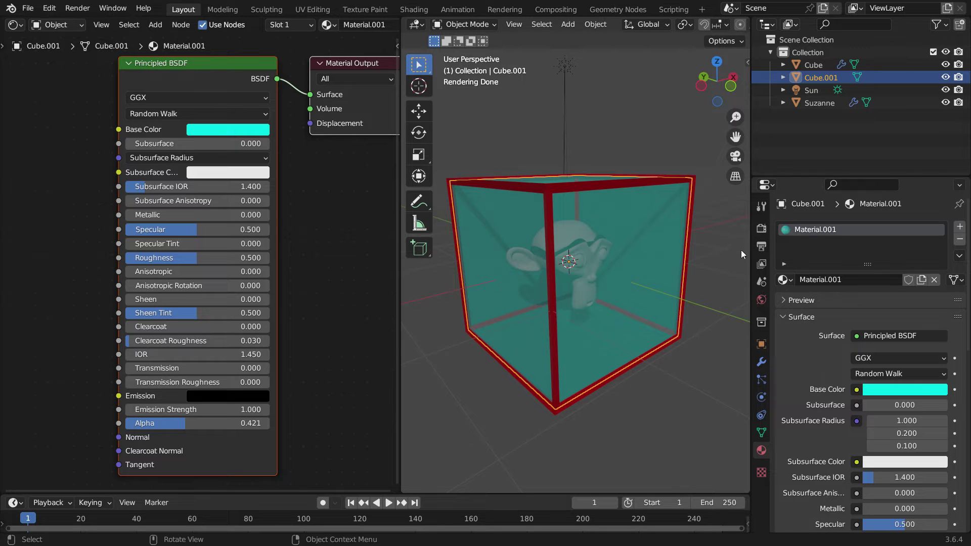
# - Switch the render engine to Eevee
pyautogui.click(761, 228)
pyautogui.click(885, 225)
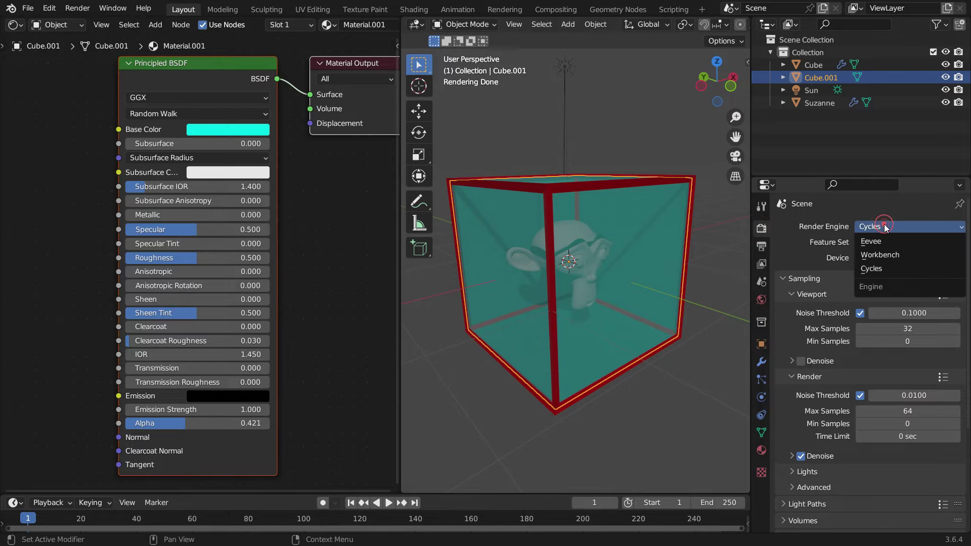
pyautogui.click(886, 239)
pyautogui.moveTo(562, 286)
pyautogui.mouseDown(button='middle')
pyautogui.moveTo(573, 316)
pyautogui.moveTo(575, 308)
pyautogui.moveTo(552, 296)
pyautogui.moveTo(559, 302)
pyautogui.mouseUp(button='middle')
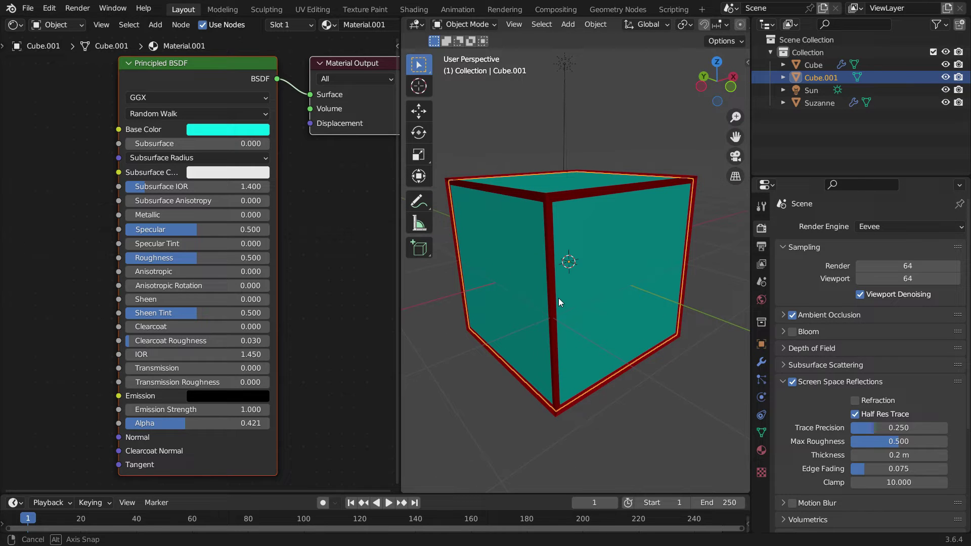
pyautogui.moveTo(559, 302); pyautogui.dragTo(561, 301, button='middle')
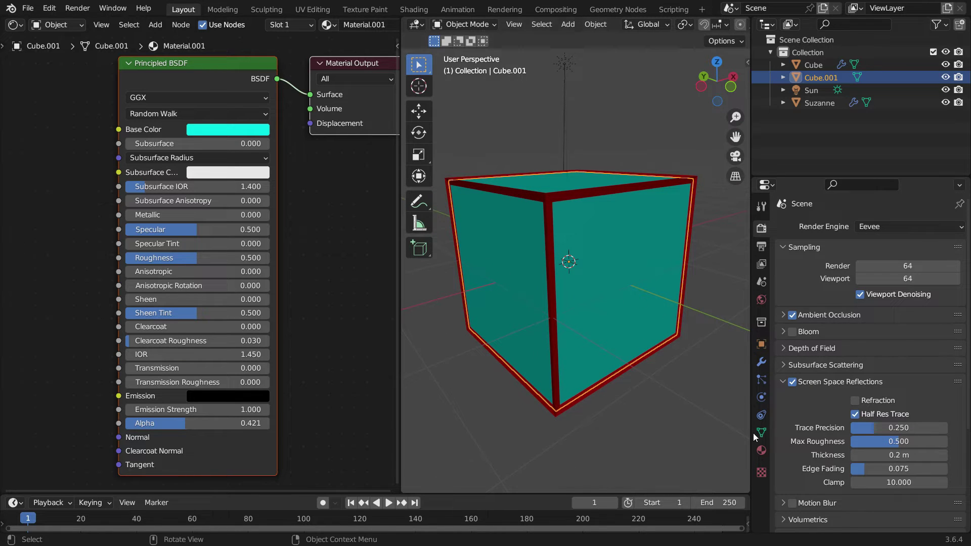
# - Set Cube.001's material Blend Mode to Alpha Hashed and raise Alpha to about 0.54
pyautogui.click(761, 450)
pyautogui.scroll(-10, 833, 376)
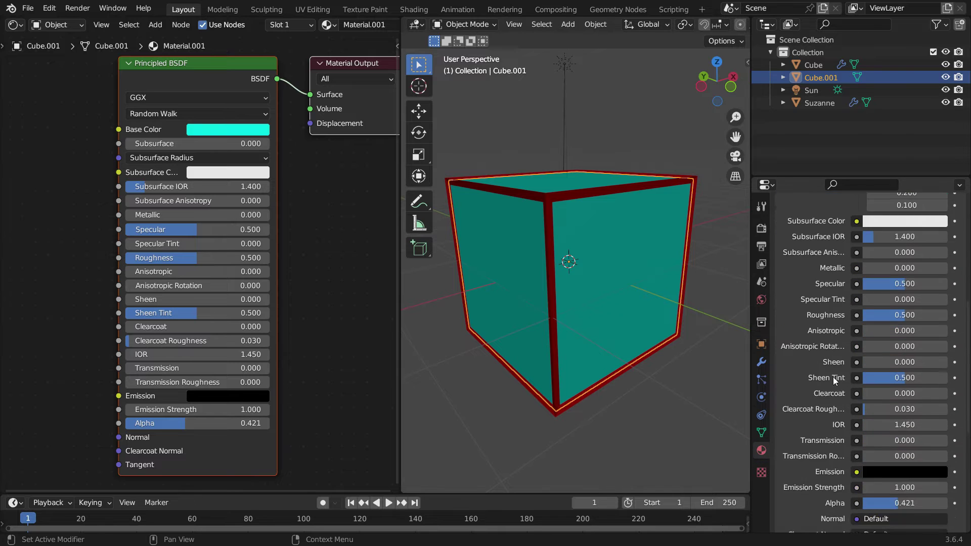
pyautogui.scroll(-12, 834, 377)
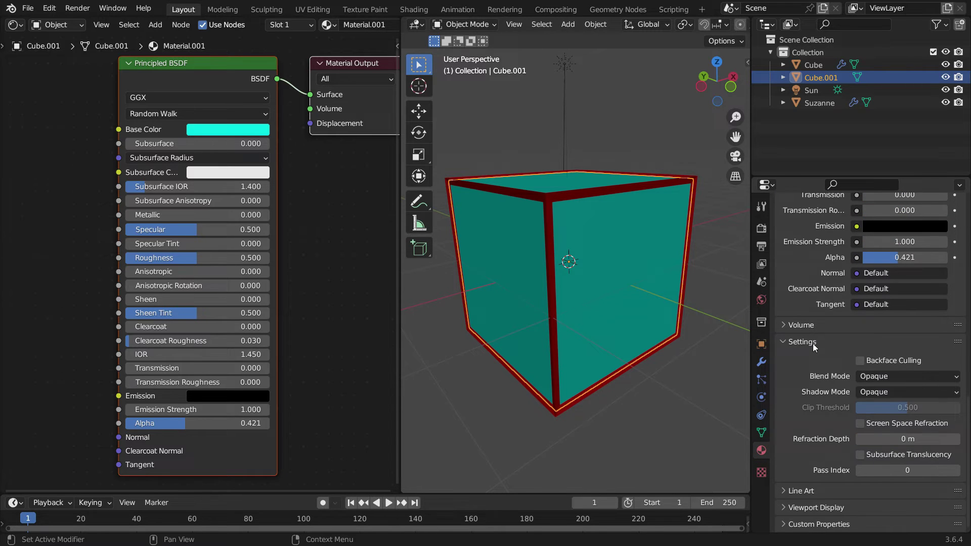
pyautogui.click(914, 376)
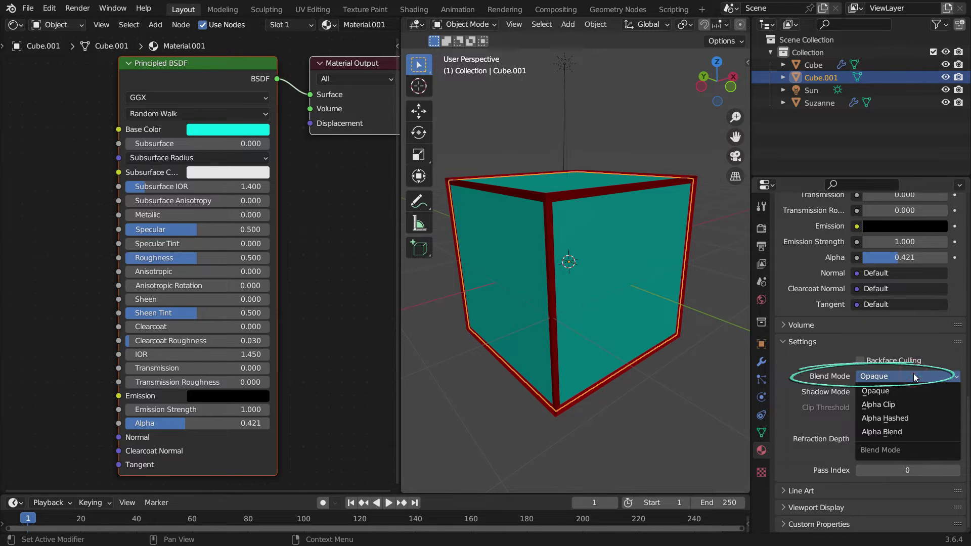
pyautogui.click(890, 418)
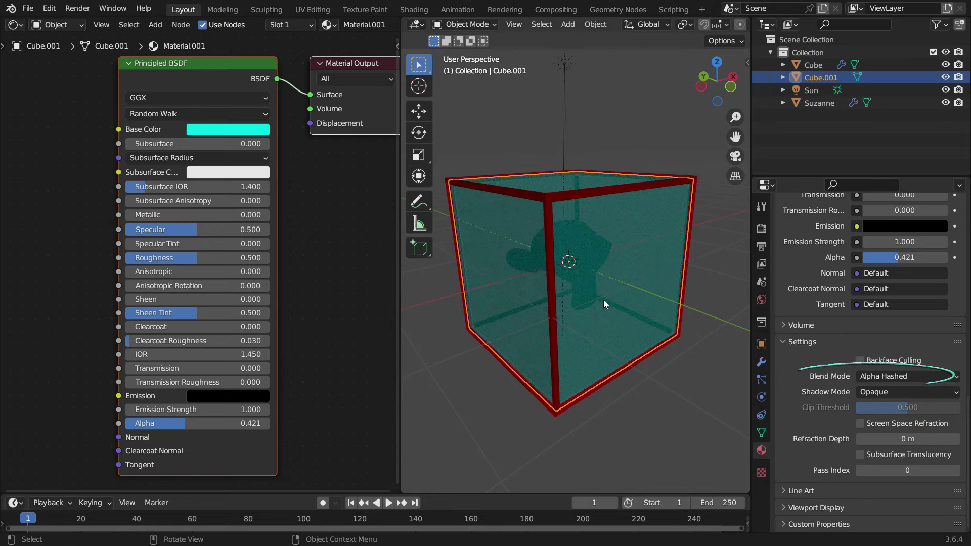
pyautogui.moveTo(199, 424)
pyautogui.mouseDown()
pyautogui.moveTo(155, 423)
pyautogui.moveTo(216, 424)
pyautogui.moveTo(198, 423)
pyautogui.mouseUp()
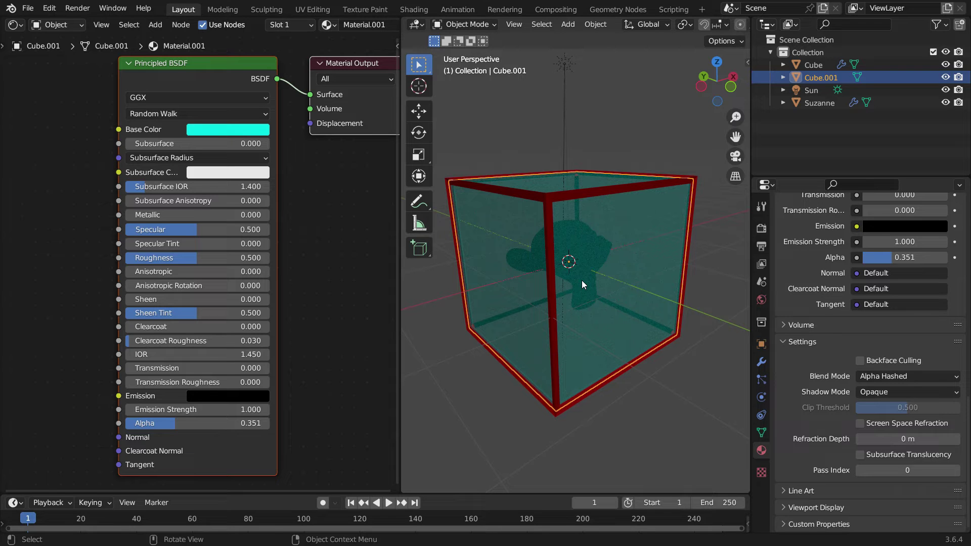
# - Set Shadow Mode to Alpha Hashed and adjust Alpha to 0.344
pyautogui.click(909, 397)
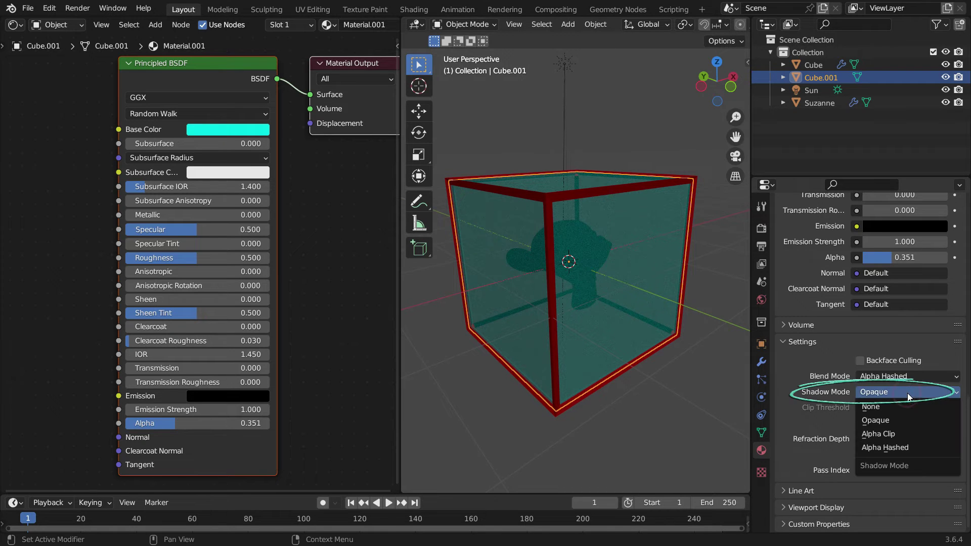
pyautogui.click(928, 447)
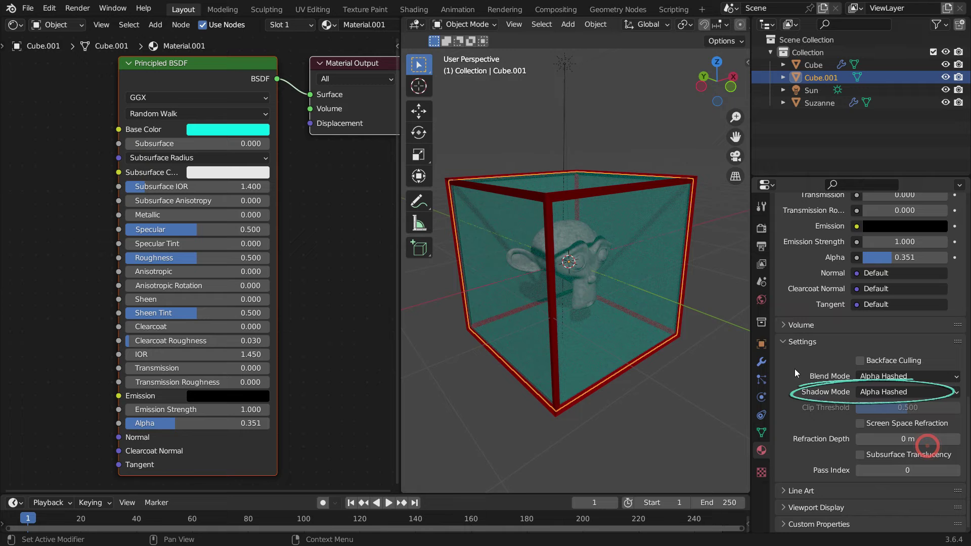
pyautogui.moveTo(181, 424)
pyautogui.mouseDown()
pyautogui.moveTo(155, 424)
pyautogui.moveTo(248, 424)
pyautogui.moveTo(178, 424)
pyautogui.mouseUp()
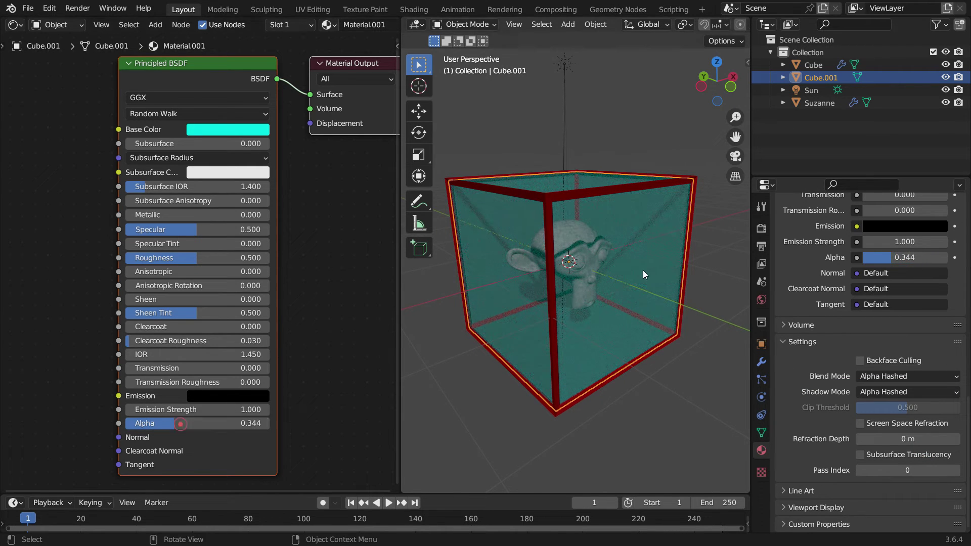
pyautogui.moveTo(643, 270); pyautogui.dragTo(624, 257, button='middle')
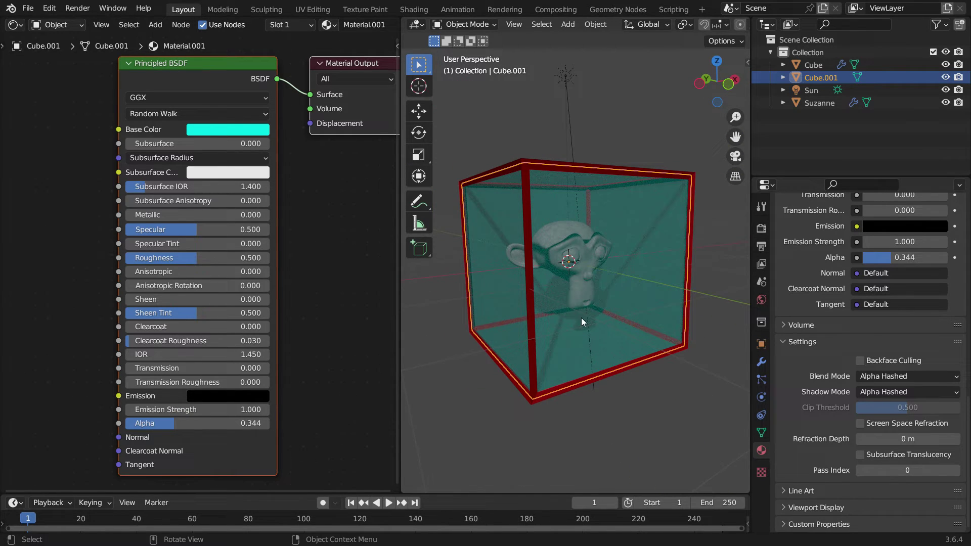
# - Add an Image Texture node to the left of the Principled BSDF
pyautogui.scroll(-2, 292, 217)
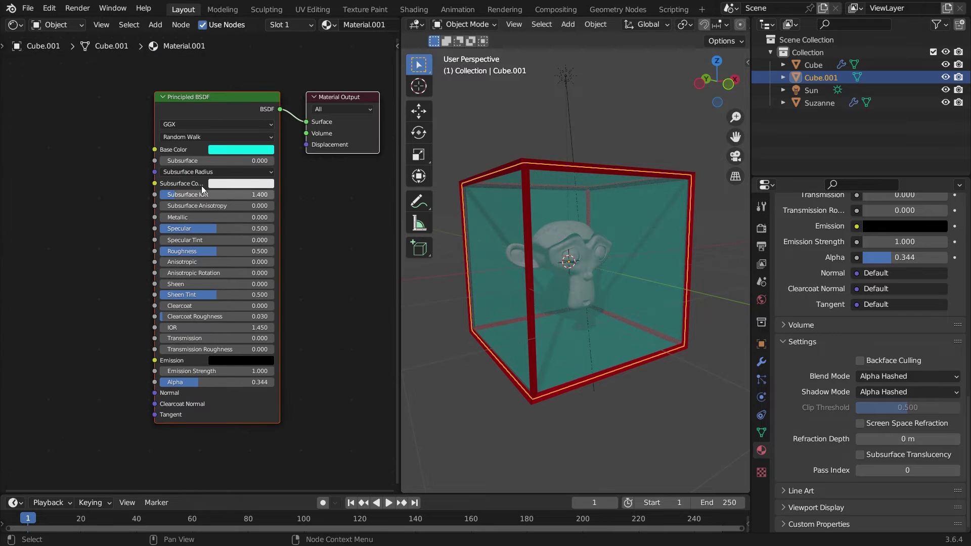
pyautogui.moveTo(201, 197); pyautogui.dragTo(293, 242, button='middle')
pyautogui.hotkey('shift', 'a')
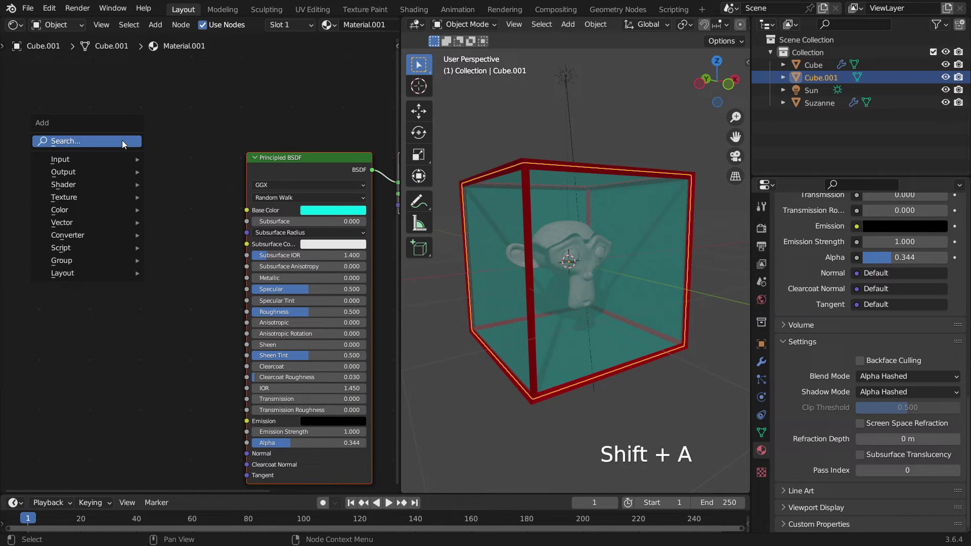
pyautogui.click(122, 141)
pyautogui.write('image')
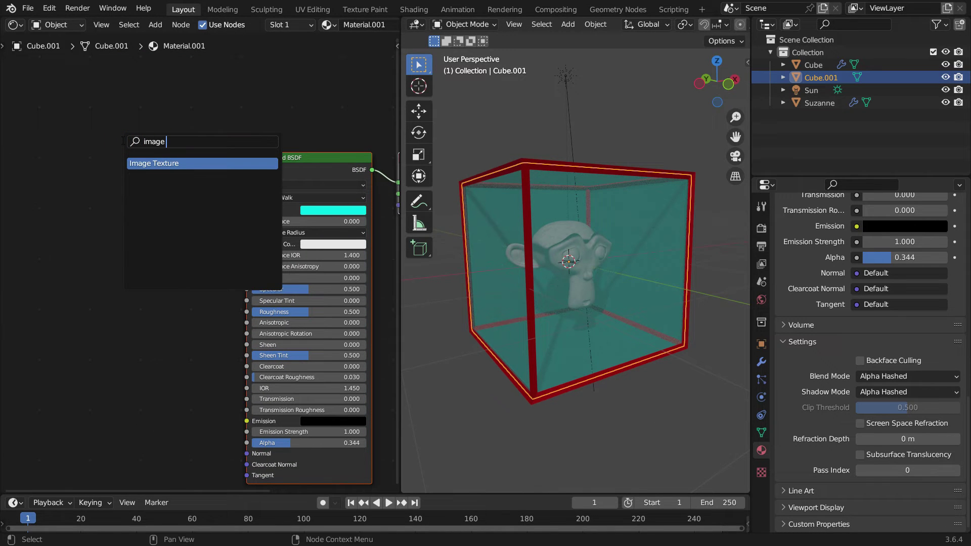
pyautogui.click(169, 162)
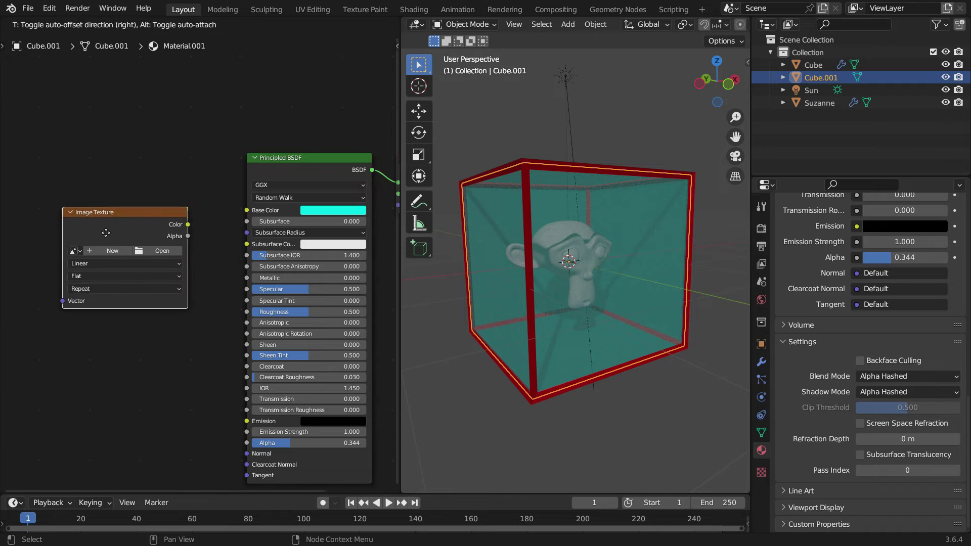
pyautogui.click(103, 230)
# - Load tiger.png from the Downloads folder into the Image Texture node
pyautogui.scroll(2, 129, 274)
pyautogui.click(158, 236)
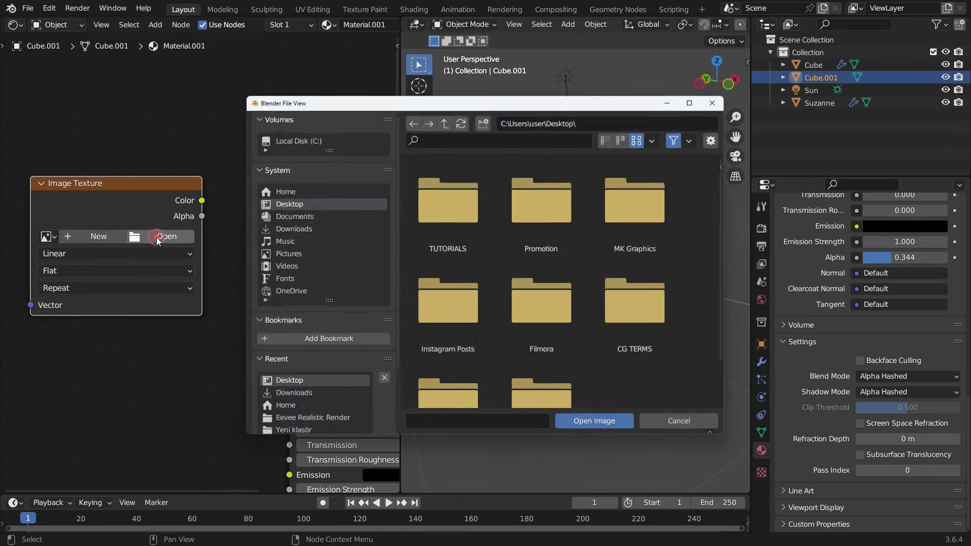
pyautogui.click(292, 228)
pyautogui.scroll(-2, 426, 258)
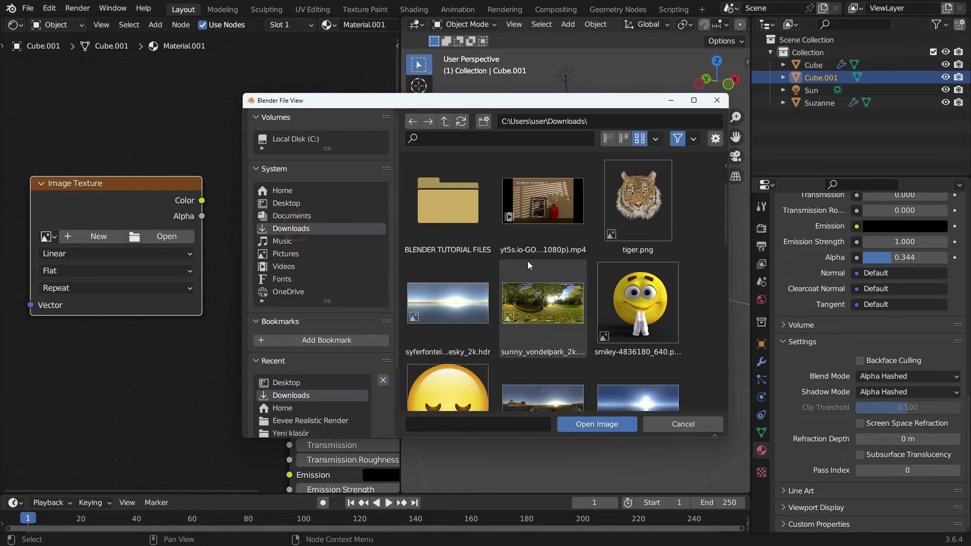
pyautogui.click(638, 205)
pyautogui.click(595, 424)
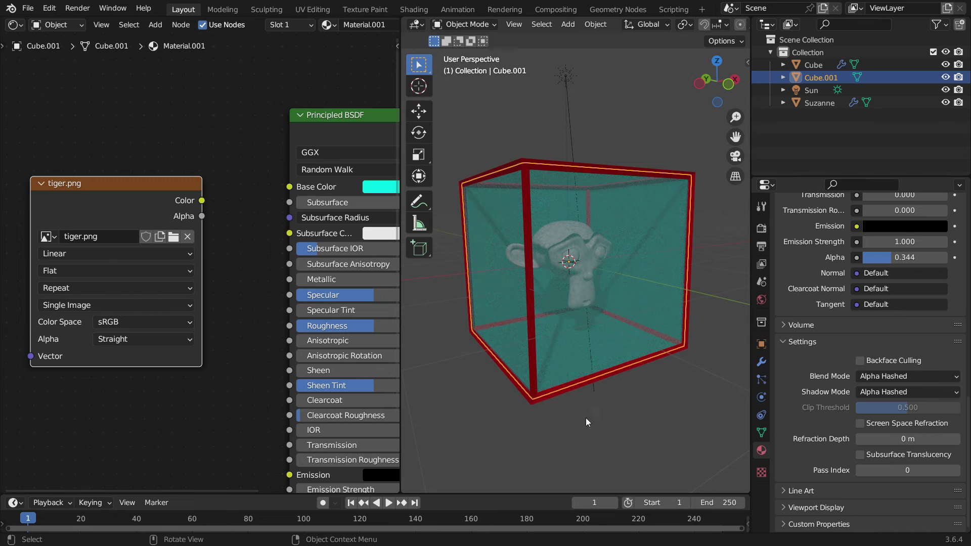
# - Link tiger.png's Color to Base Color and its Alpha to the Principled BSDF Alpha
pyautogui.moveTo(202, 202); pyautogui.dragTo(289, 177)
pyautogui.scroll(-2, 173, 131)
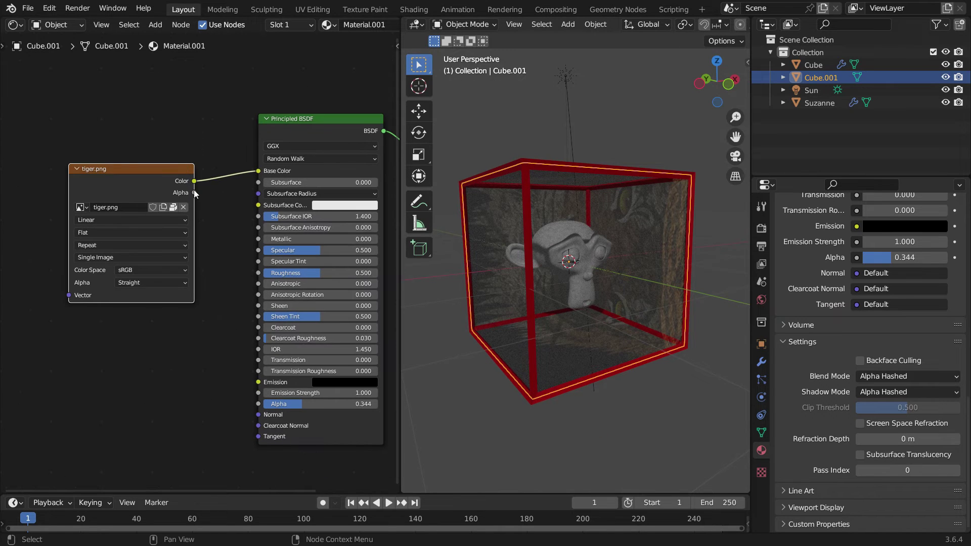
pyautogui.moveTo(195, 193); pyautogui.dragTo(262, 407)
pyautogui.moveTo(594, 262); pyautogui.dragTo(745, 300, button='middle')
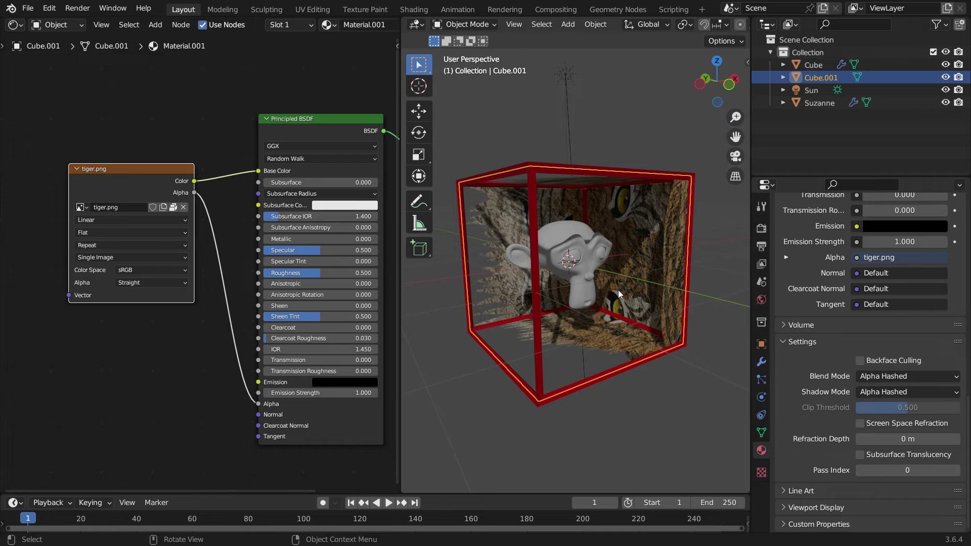
pyautogui.moveTo(159, 178); pyautogui.dragTo(269, 210, button='middle')
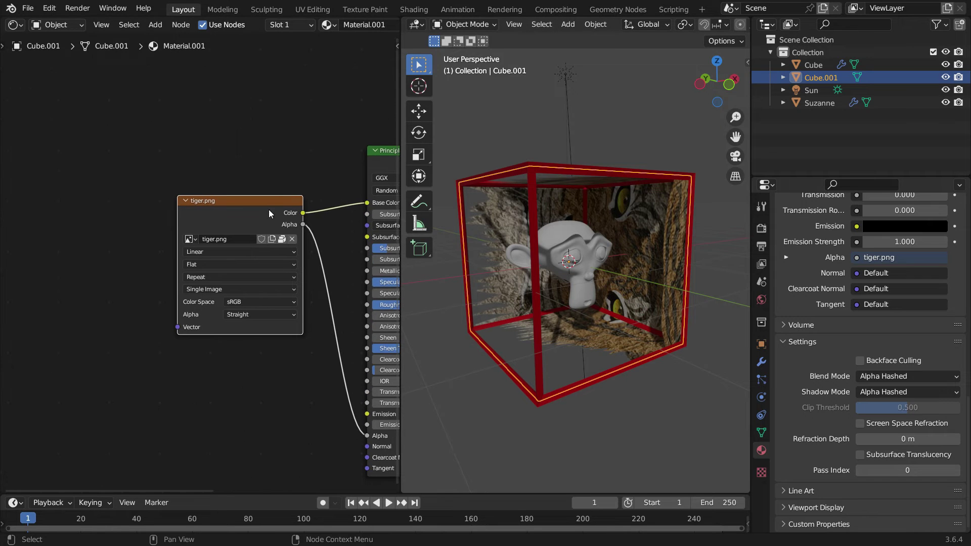
# - Add Texture Coordinate and Mapping nodes to the tiger.png image with Ctrl+T
pyautogui.click(262, 201)
pyautogui.hotkey('ctrl', 't')
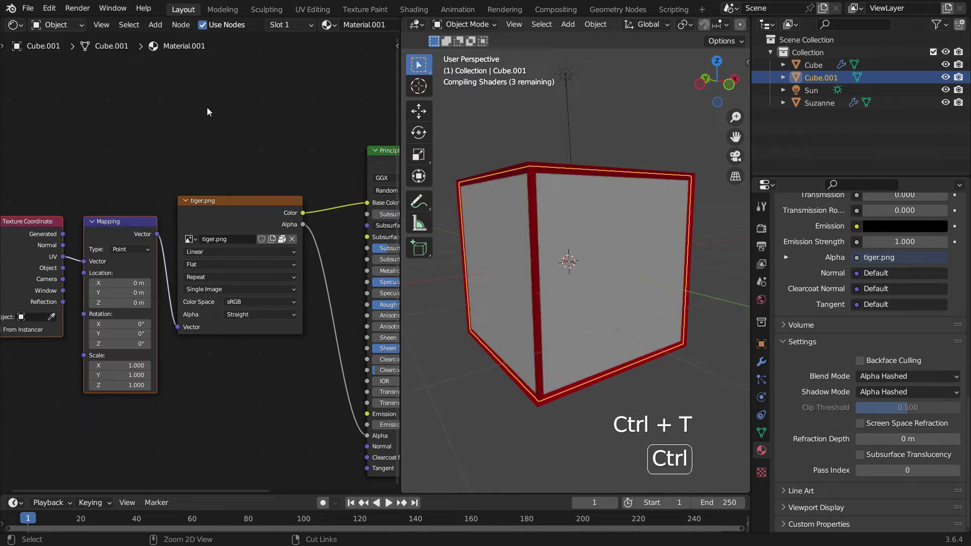
pyautogui.moveTo(252, 190); pyautogui.dragTo(324, 178, button='middle')
pyautogui.scroll(1, 324, 178)
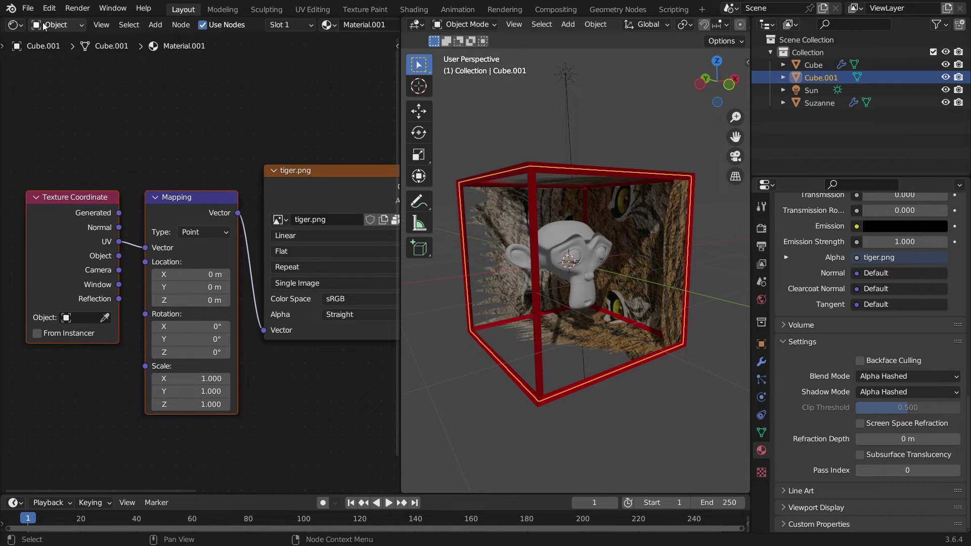
# - Check in Preferences > Add-ons that Node Wrangler is enabled, searching 'node wra'
pyautogui.click(49, 8)
pyautogui.click(103, 190)
pyautogui.click(56, 133)
pyautogui.click(354, 45)
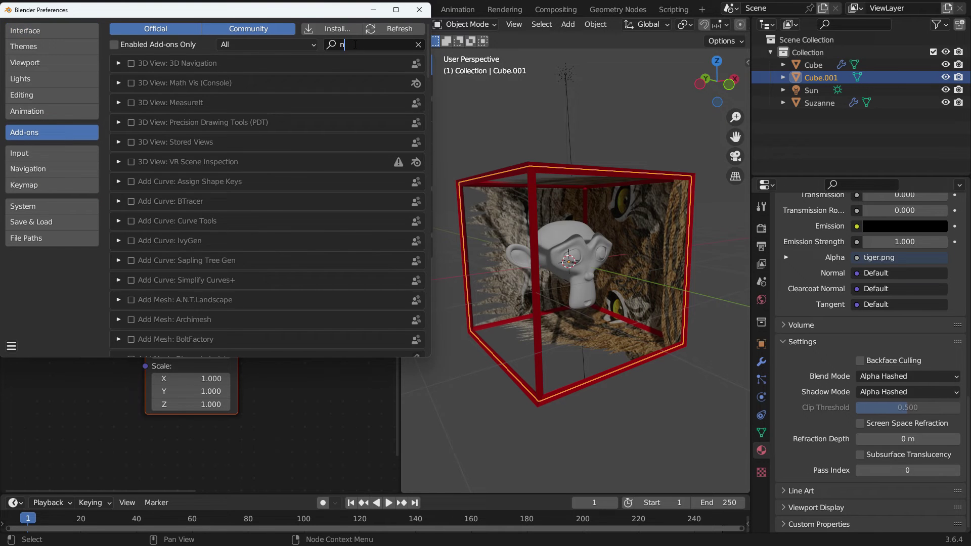
pyautogui.write('node wra')
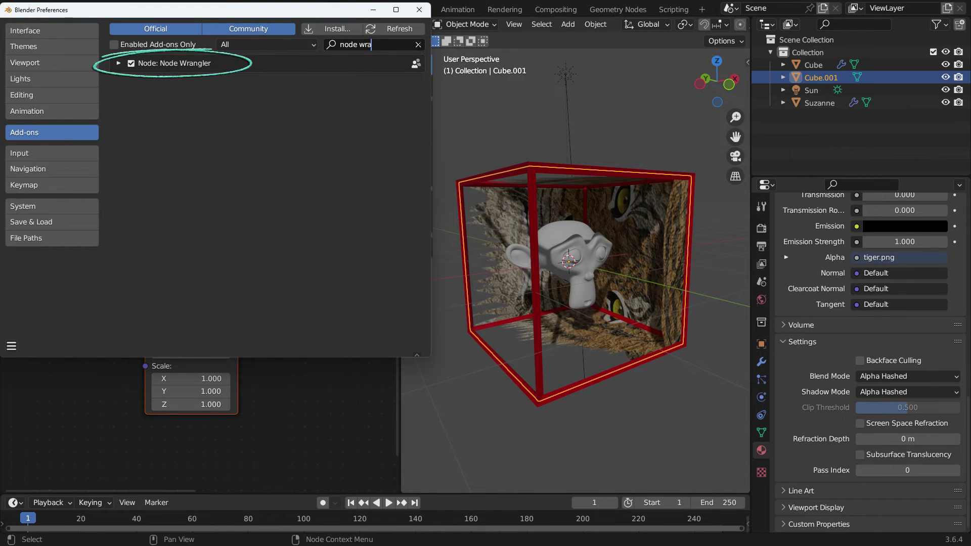
pyautogui.click(418, 44)
# - Close Preferences and drive the Mapping vector from Texture Coordinate Object output
pyautogui.click(420, 10)
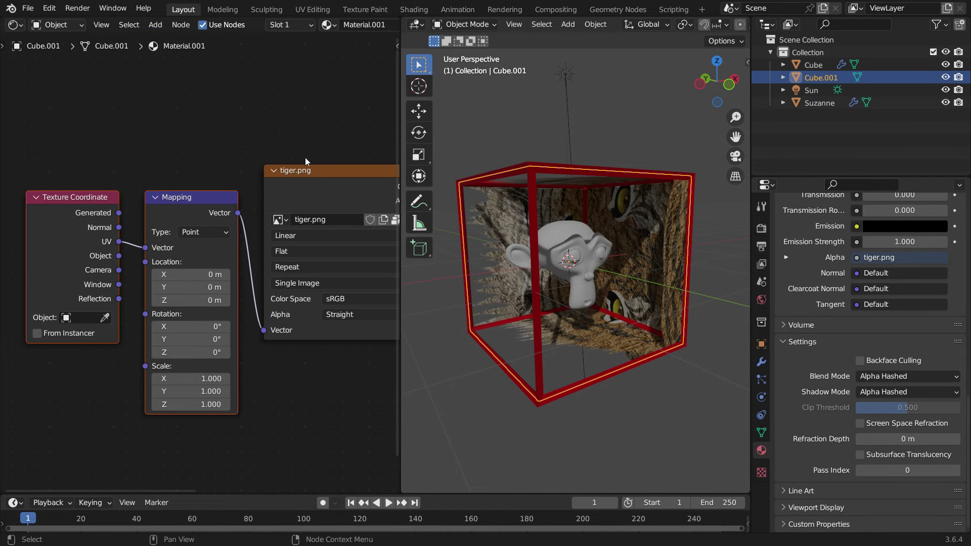
pyautogui.moveTo(119, 256); pyautogui.dragTo(145, 248)
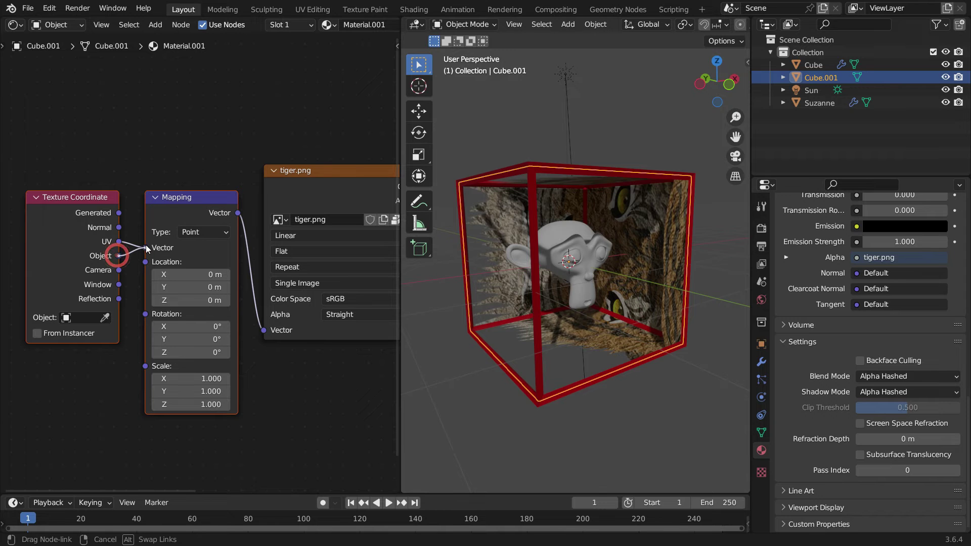
pyautogui.moveTo(534, 267); pyautogui.dragTo(528, 296, button='middle')
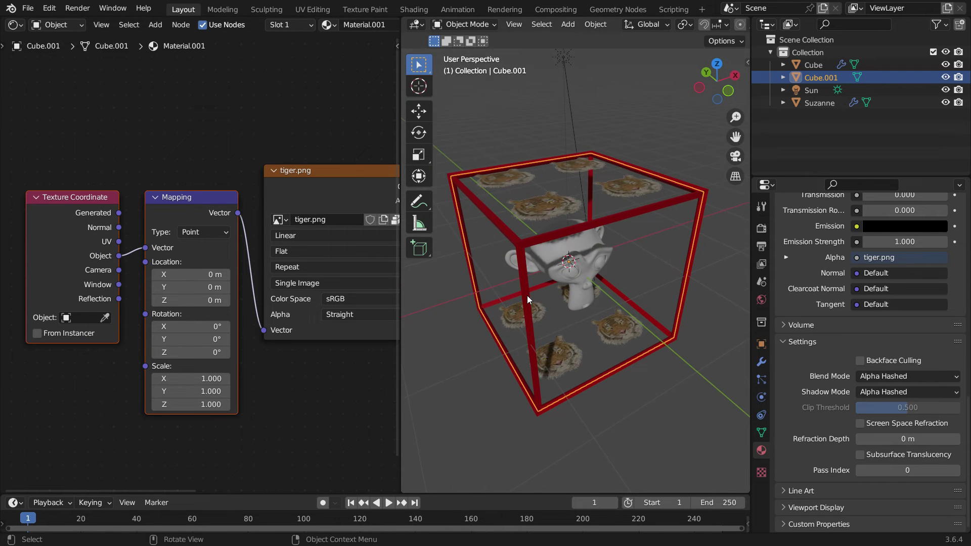
pyautogui.moveTo(341, 314); pyautogui.dragTo(283, 313, button='middle')
pyautogui.scroll(1, 296, 269)
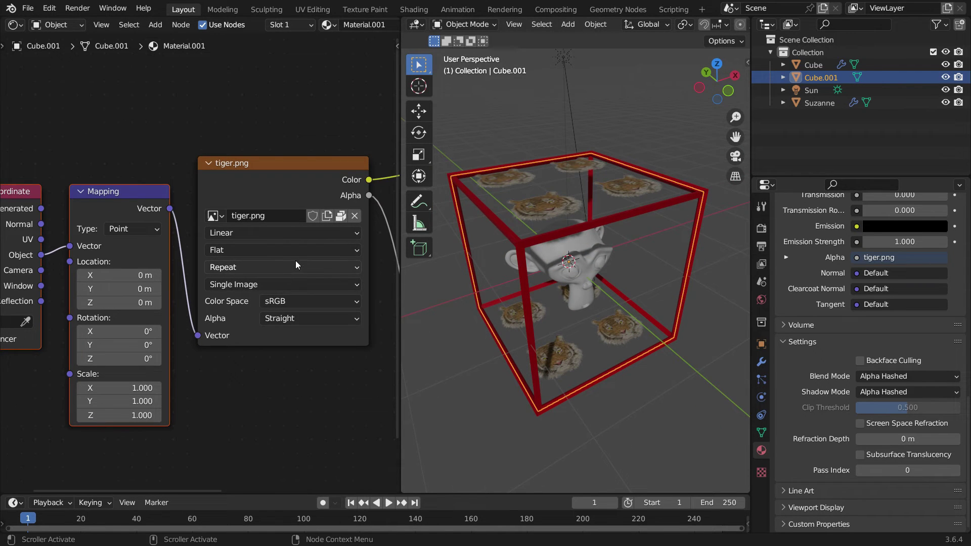
# - Set the tiger.png image Extension to Clip and Projection to Box
pyautogui.click(296, 266)
pyautogui.click(253, 313)
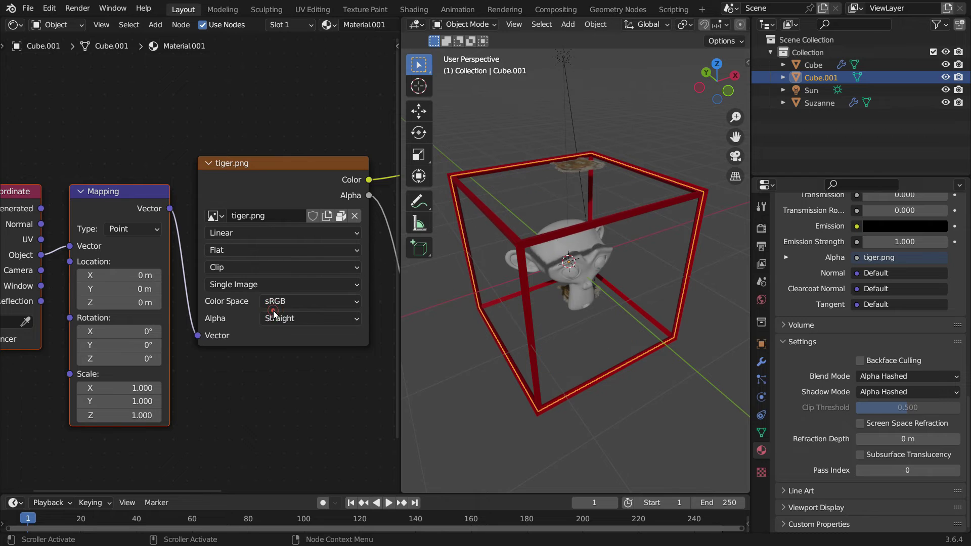
pyautogui.click(307, 250)
pyautogui.click(281, 283)
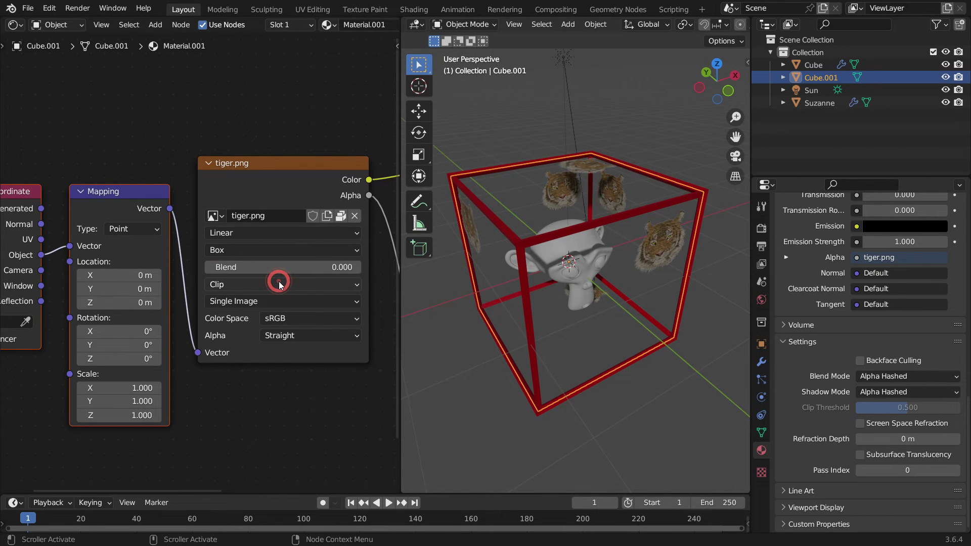
pyautogui.moveTo(627, 298); pyautogui.dragTo(628, 260, button='middle')
# - Set the Mapping node Location to 0.5 m on X, Y and Z
pyautogui.moveTo(190, 262); pyautogui.dragTo(204, 251, button='middle')
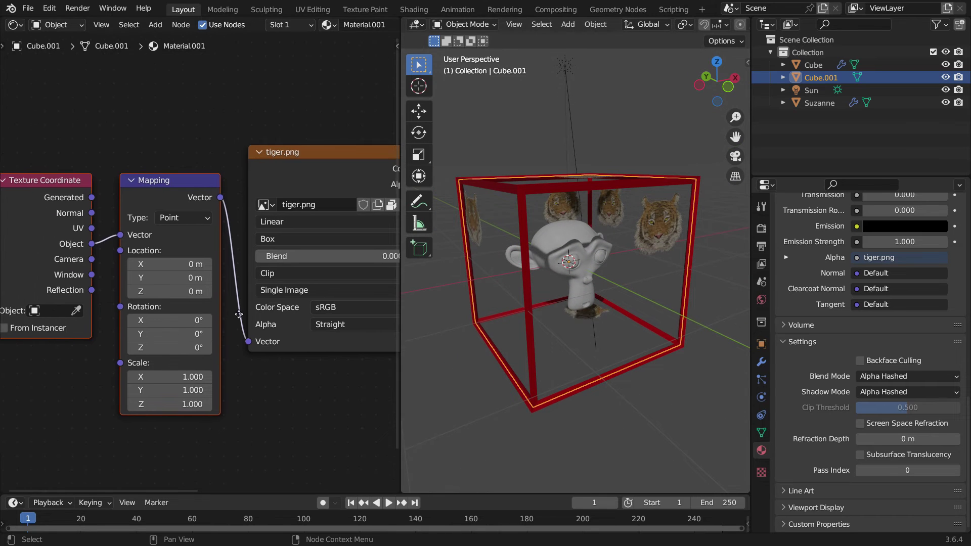
pyautogui.scroll(1, 205, 251)
pyautogui.moveTo(205, 251); pyautogui.dragTo(228, 282)
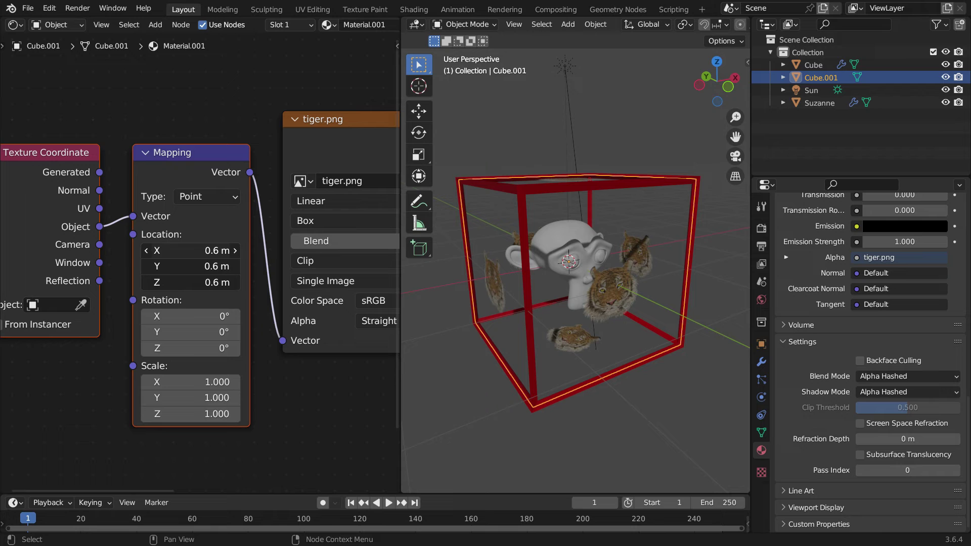
pyautogui.moveTo(212, 246); pyautogui.dragTo(211, 282)
pyautogui.write('0.5')
pyautogui.press('Return')
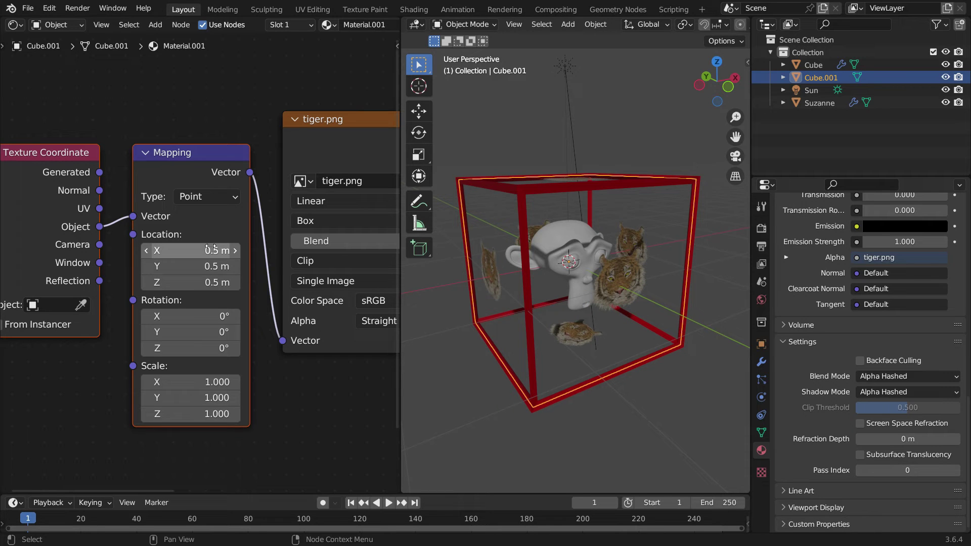
# - Set the Mapping node Scale to 0.5 on all three axes
pyautogui.scroll(1, 232, 414)
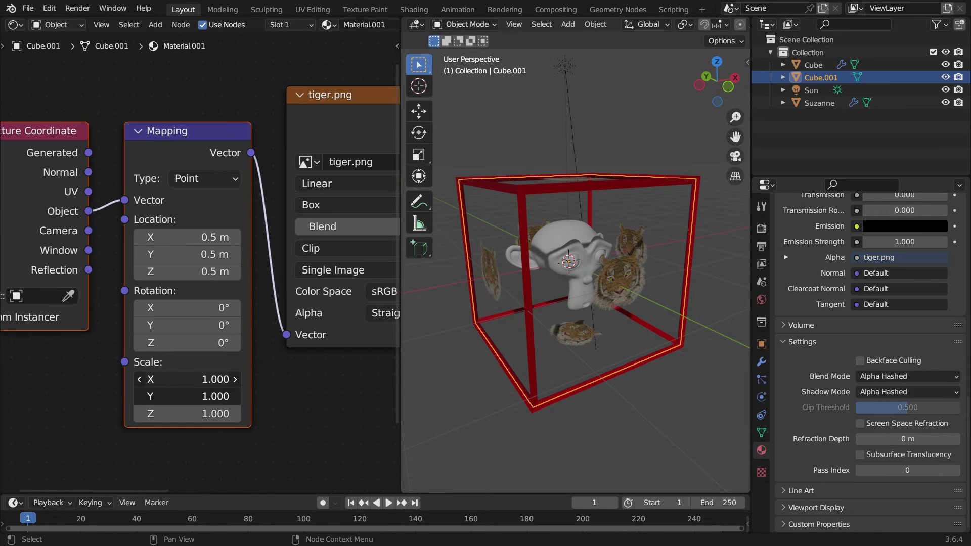
pyautogui.moveTo(212, 413); pyautogui.dragTo(211, 379)
pyautogui.write('0.5')
pyautogui.press('Return')
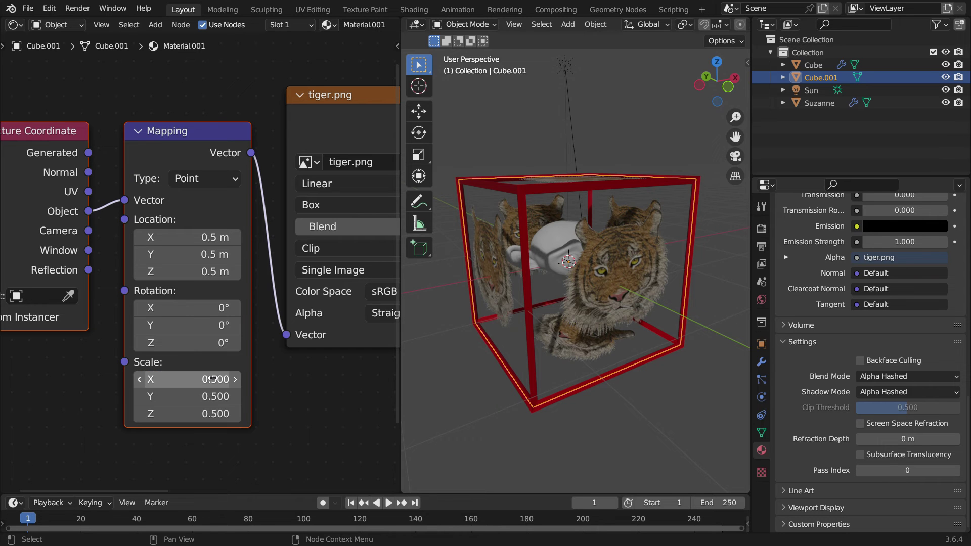
pyautogui.moveTo(591, 271)
pyautogui.mouseDown(button='middle')
pyautogui.moveTo(614, 347)
pyautogui.moveTo(535, 235)
pyautogui.moveTo(502, 138)
pyautogui.moveTo(635, 149)
pyautogui.moveTo(668, 233)
pyautogui.moveTo(593, 268)
pyautogui.mouseUp(button='middle')
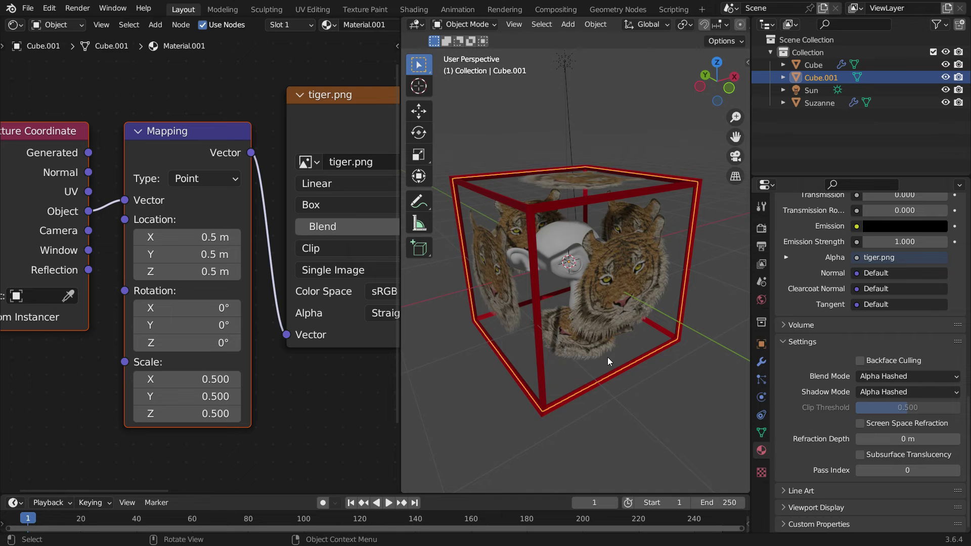
# - Add a second Principled BSDF below the first, moving Material Output right
pyautogui.keyDown('ctrl'); pyautogui.hscroll(10, 202, 253); pyautogui.keyUp('ctrl')
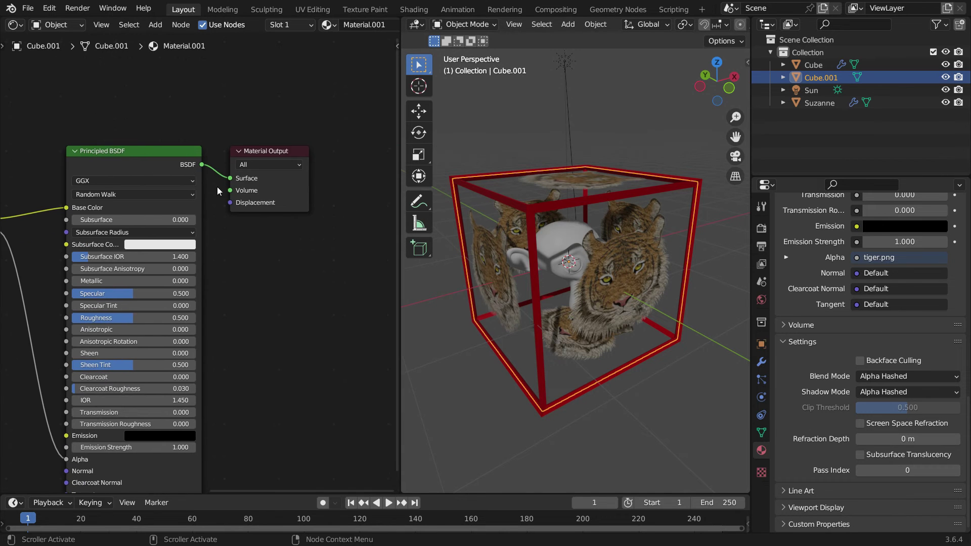
pyautogui.moveTo(252, 152); pyautogui.dragTo(349, 176)
pyautogui.hotkey('shift', 'a')
pyautogui.click(256, 124)
pyautogui.write('princ')
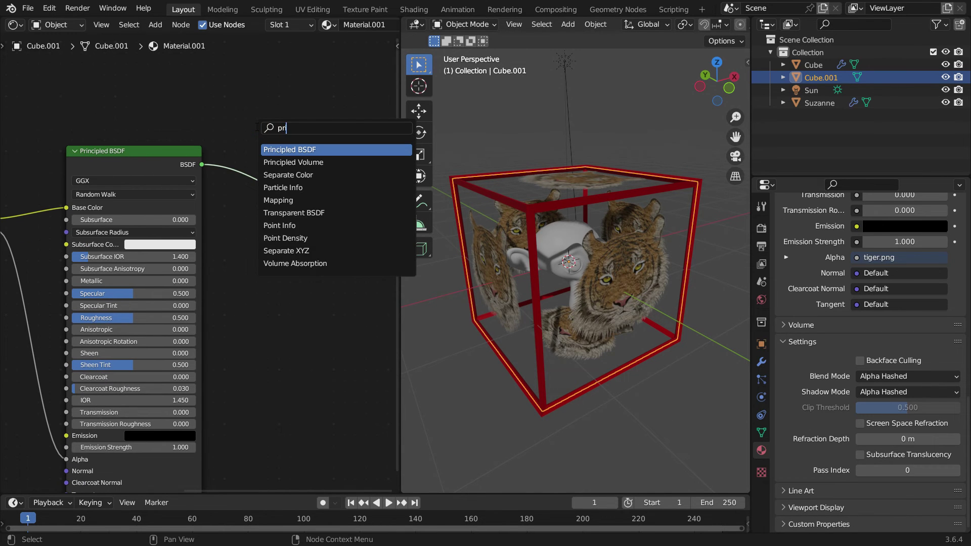
pyautogui.click(284, 149)
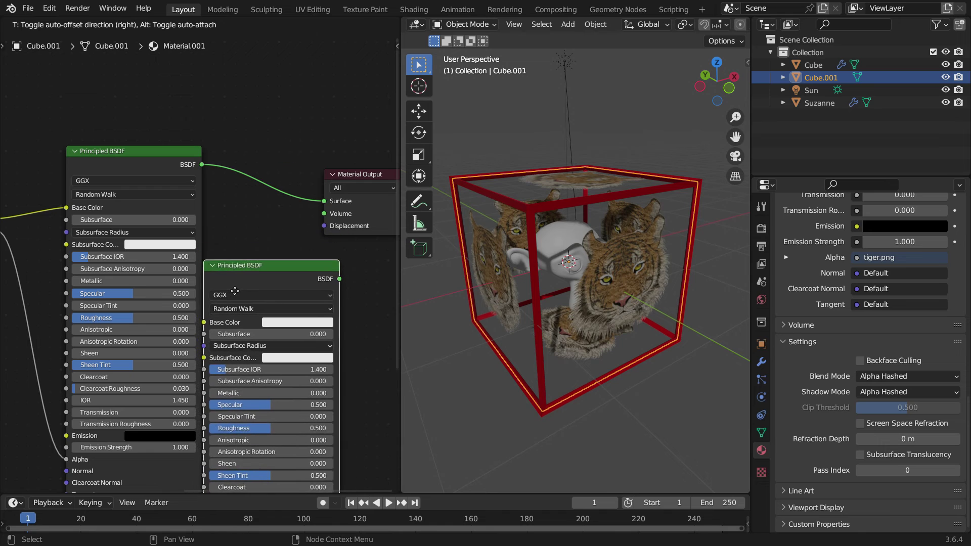
pyautogui.click(234, 288)
pyautogui.moveTo(366, 171); pyautogui.dragTo(220, 126, button='middle')
pyautogui.moveTo(220, 127); pyautogui.dragTo(346, 158)
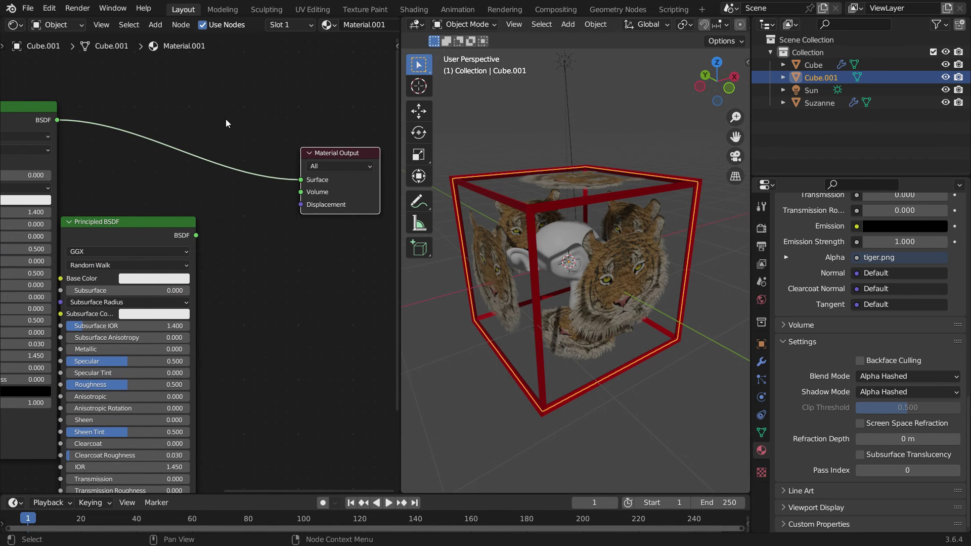
# - Insert a Mix Shader before the output, connect the new BSDF, and make its Base Color cyan
pyautogui.hotkey('shift', 'a')
pyautogui.click(225, 120)
pyautogui.write('mix s')
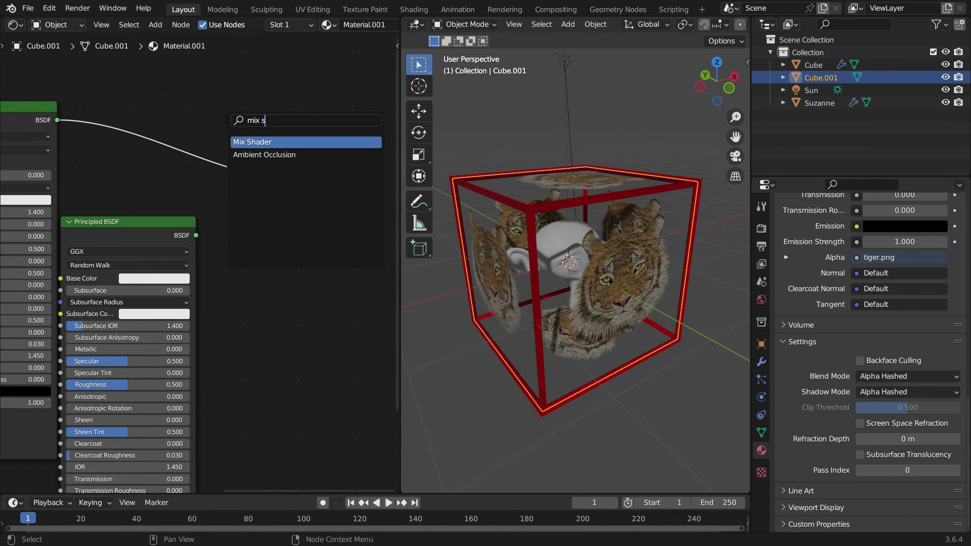
pyautogui.click(245, 142)
pyautogui.click(217, 145)
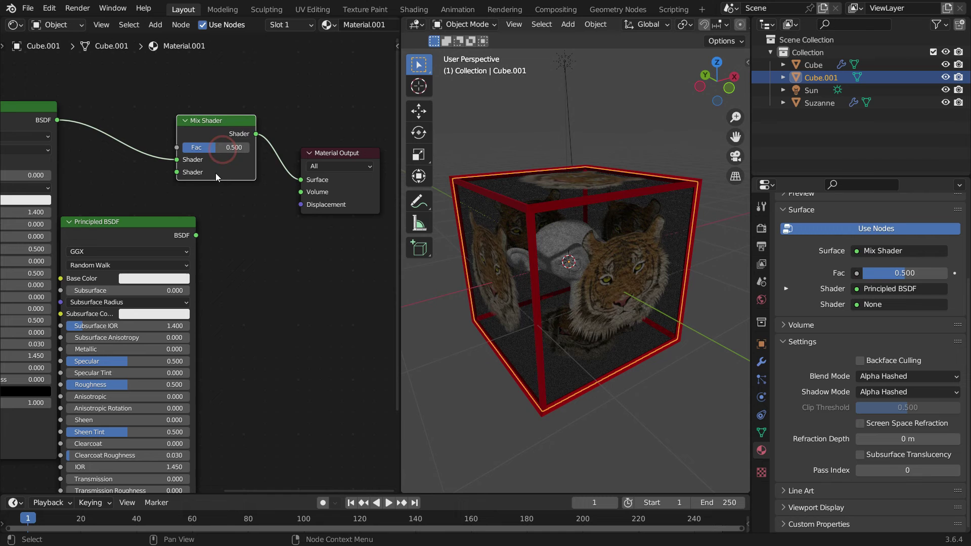
pyautogui.moveTo(197, 235); pyautogui.dragTo(163, 122)
pyautogui.click(147, 282)
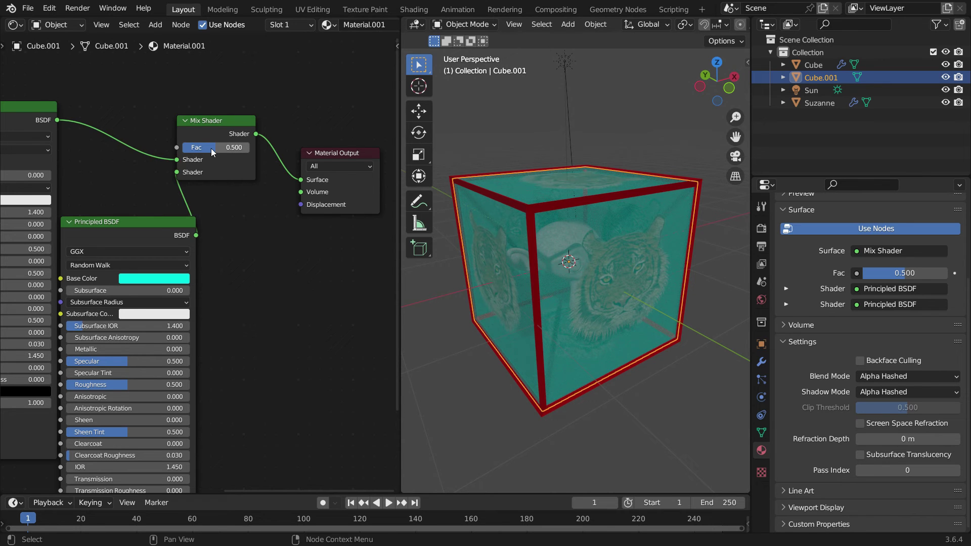
# - Sweep the Mix Shader Fac between 1 and 0, settling on 0.548
pyautogui.moveTo(211, 148); pyautogui.dragTo(249, 148)
pyautogui.scroll(1, 242, 159)
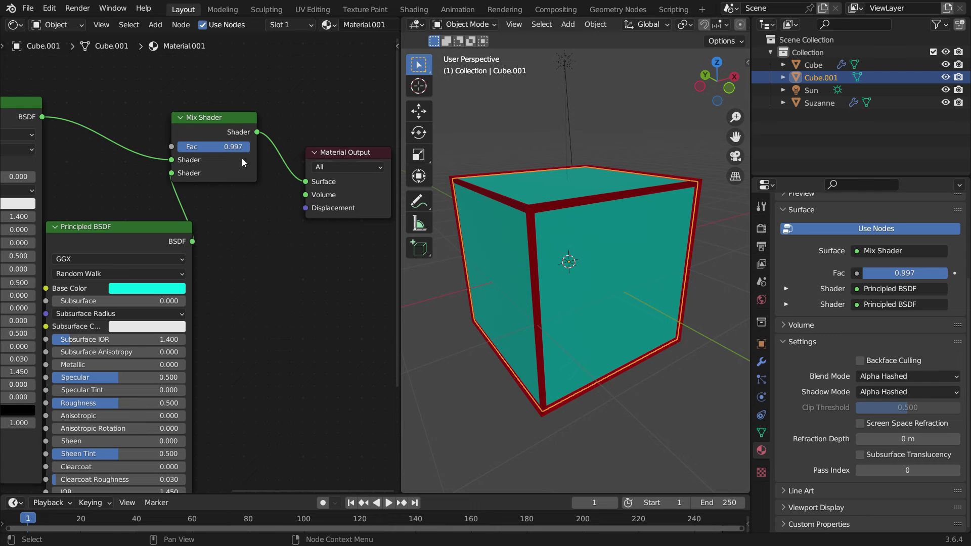
pyautogui.scroll(1, 242, 159)
pyautogui.moveTo(240, 153); pyautogui.dragTo(174, 150)
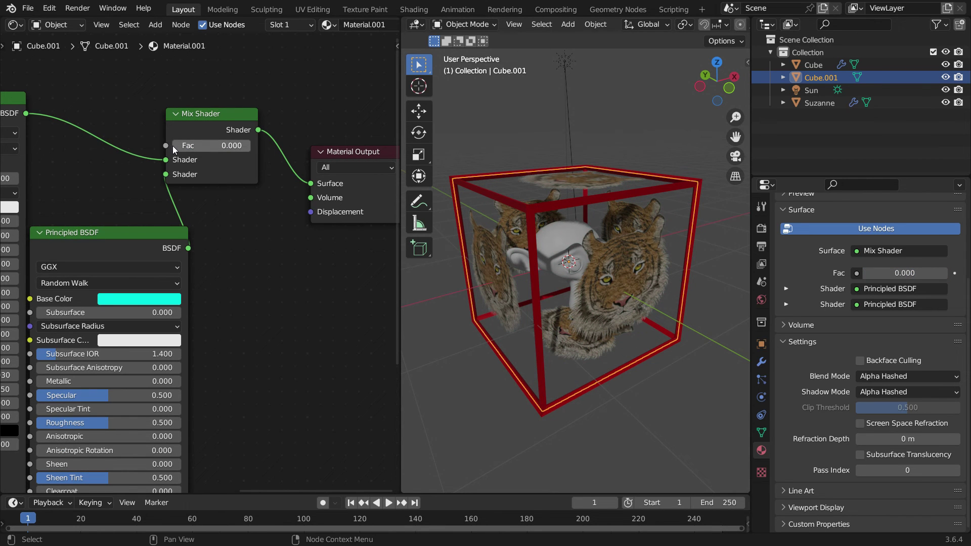
pyautogui.moveTo(174, 150); pyautogui.dragTo(214, 146)
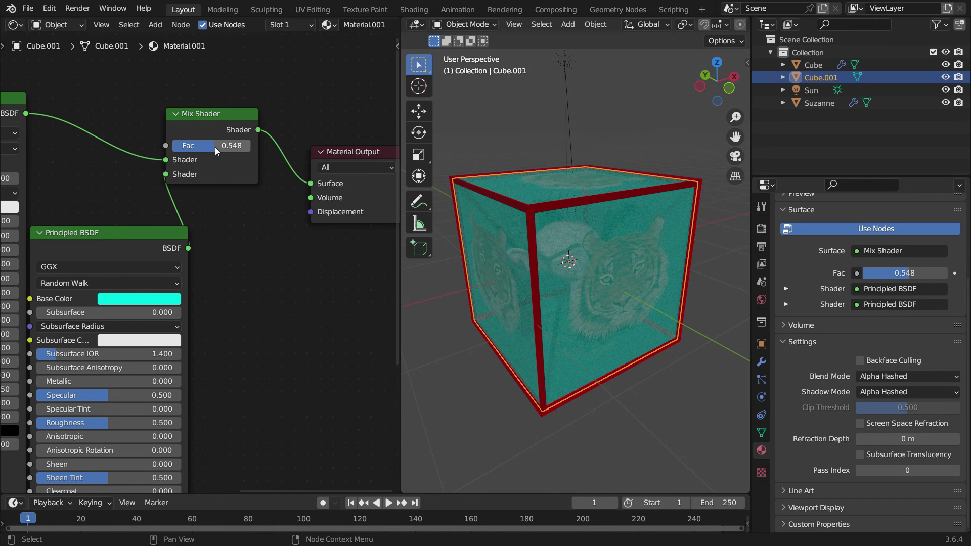
pyautogui.scroll(-3, 169, 147)
# - Move the first Principled BSDF up and add a Mix Color node below tiger.png
pyautogui.moveTo(195, 288); pyautogui.dragTo(377, 222, button='middle')
pyautogui.scroll(-1, 376, 223)
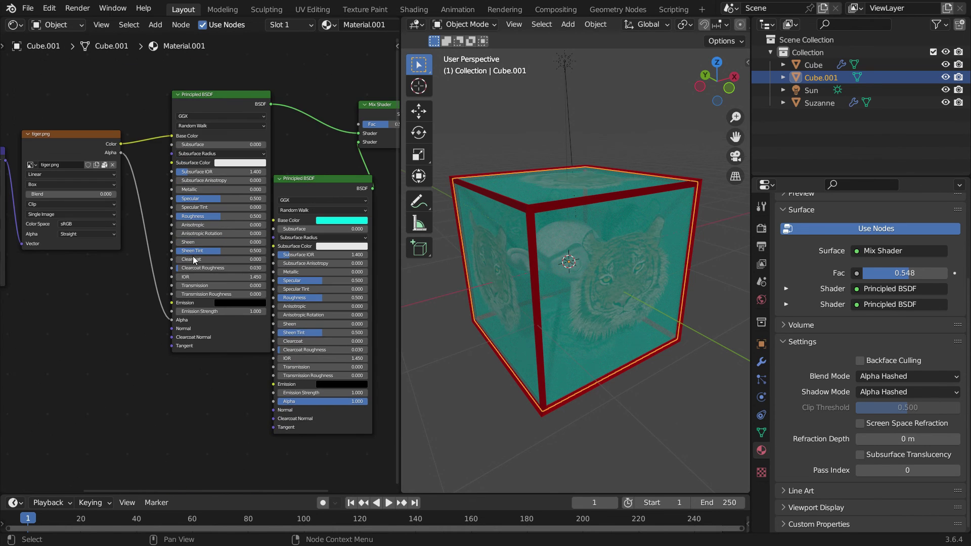
pyautogui.press('g')
pyautogui.click(256, 288)
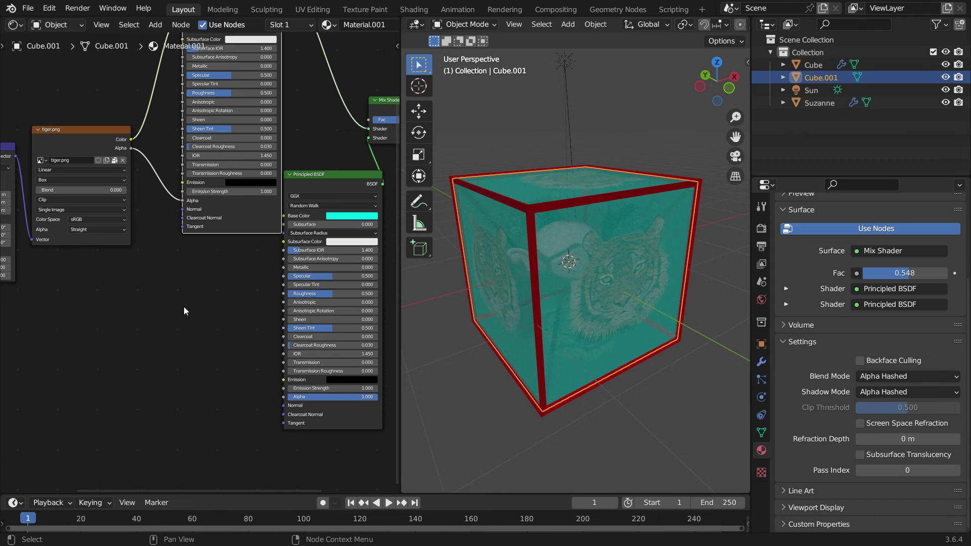
pyautogui.hotkey('shift', 'a')
pyautogui.write('mix color')
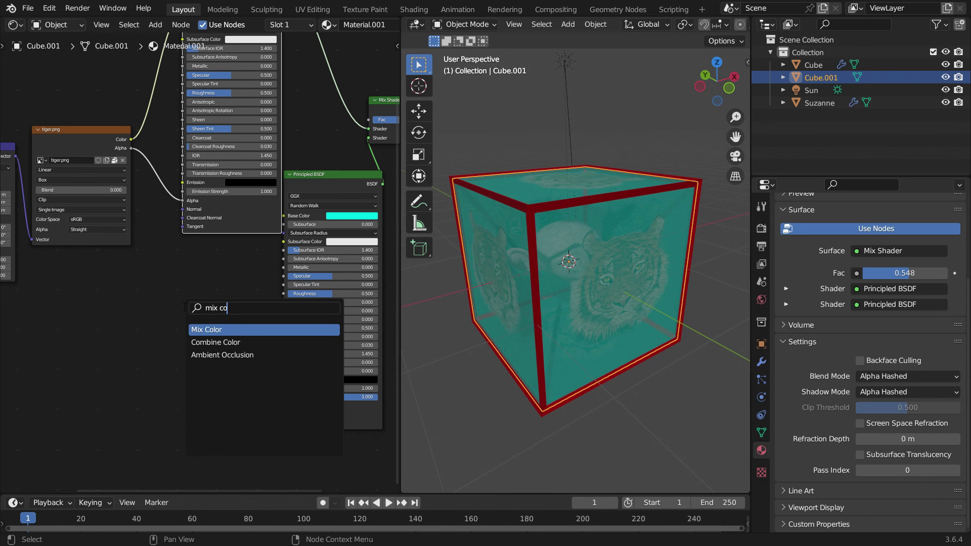
pyautogui.click(212, 330)
pyautogui.click(215, 302)
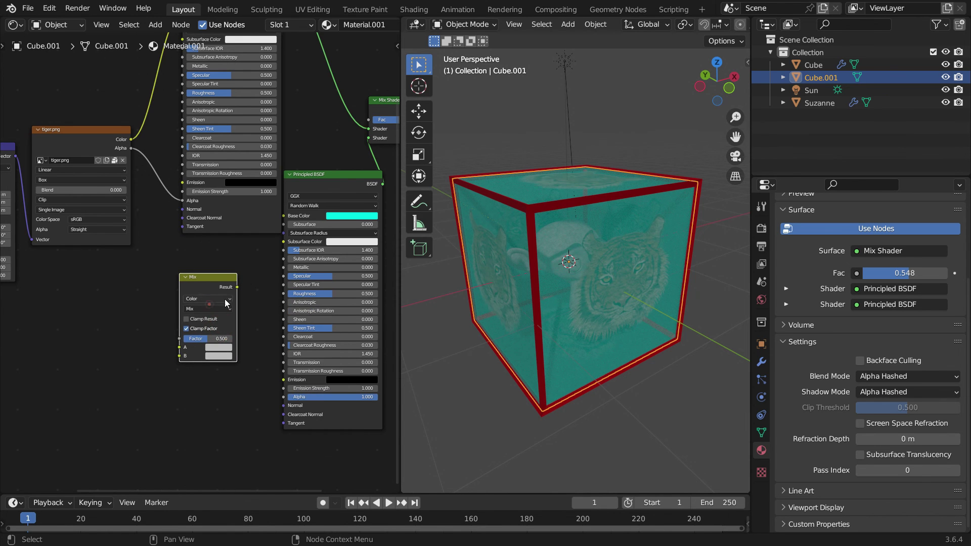
# - Wire Mix Result to Base Color, tiger.png Color to B and Alpha to Factor
pyautogui.scroll(1, 254, 289)
pyautogui.moveTo(230, 294); pyautogui.dragTo(237, 265)
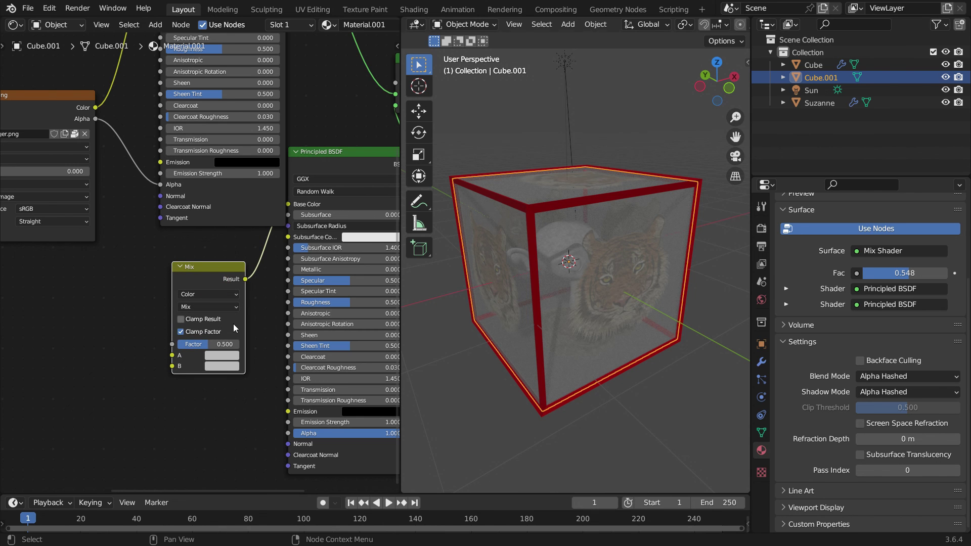
pyautogui.moveTo(93, 113); pyautogui.dragTo(172, 365)
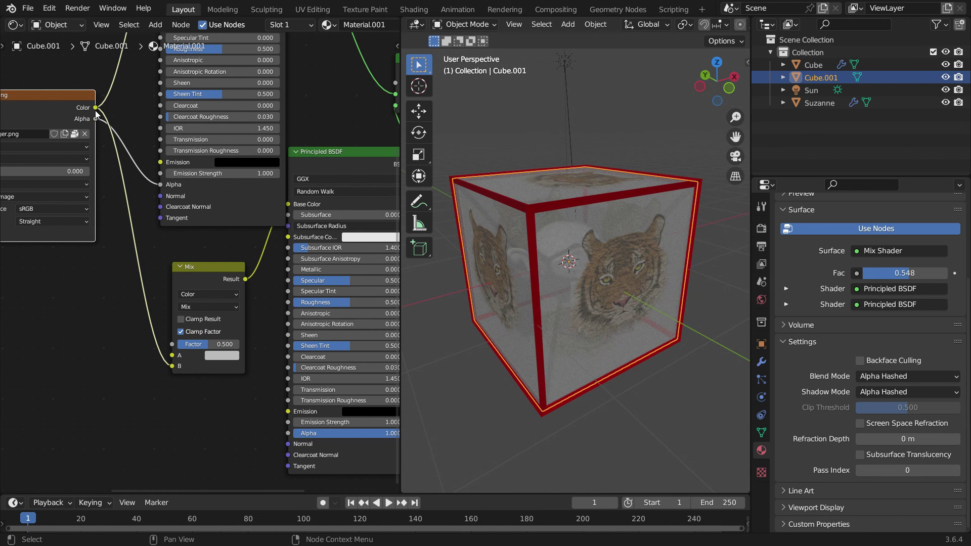
pyautogui.moveTo(95, 118); pyautogui.dragTo(173, 344)
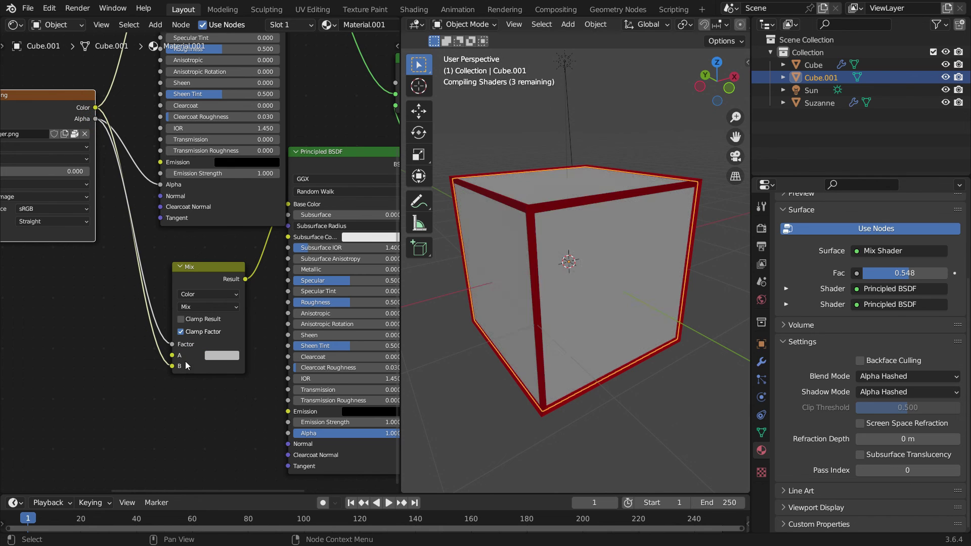
pyautogui.scroll(2, 228, 366)
# - Set the Mix Color node's A colour to teal
pyautogui.click(226, 356)
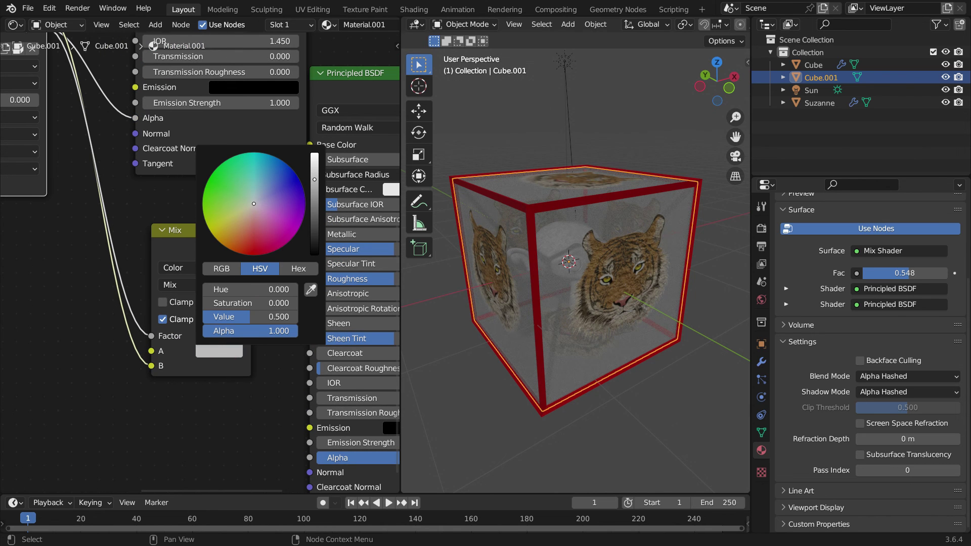
pyautogui.moveTo(254, 161); pyautogui.dragTo(254, 154)
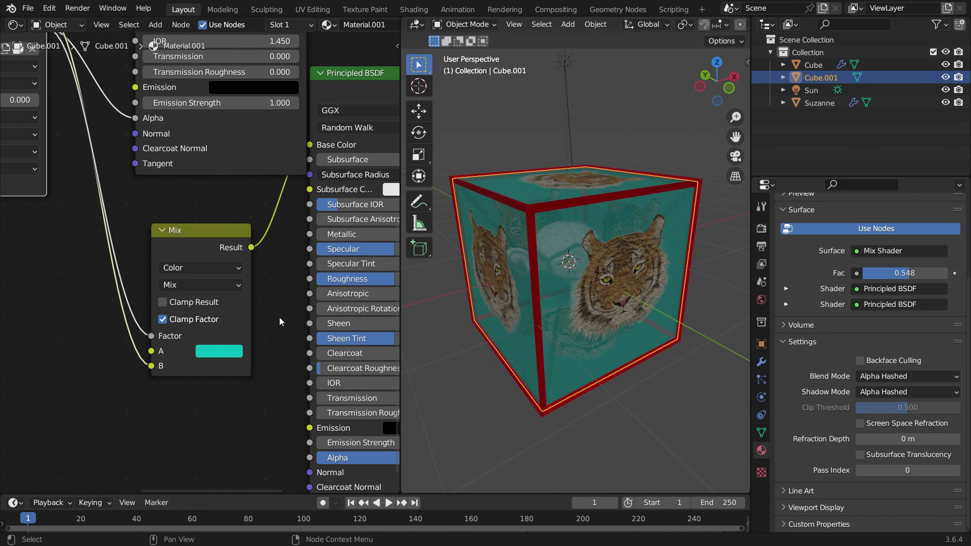
pyautogui.scroll(-2, 241, 327)
# - Lower the Mix Shader Fac to 0.387
pyautogui.moveTo(254, 306); pyautogui.dragTo(87, 461, button='middle')
pyautogui.scroll(2, 277, 209)
pyautogui.moveTo(277, 210)
pyautogui.mouseDown()
pyautogui.moveTo(228, 210)
pyautogui.moveTo(313, 209)
pyautogui.moveTo(238, 204)
pyautogui.moveTo(262, 204)
pyautogui.mouseUp()
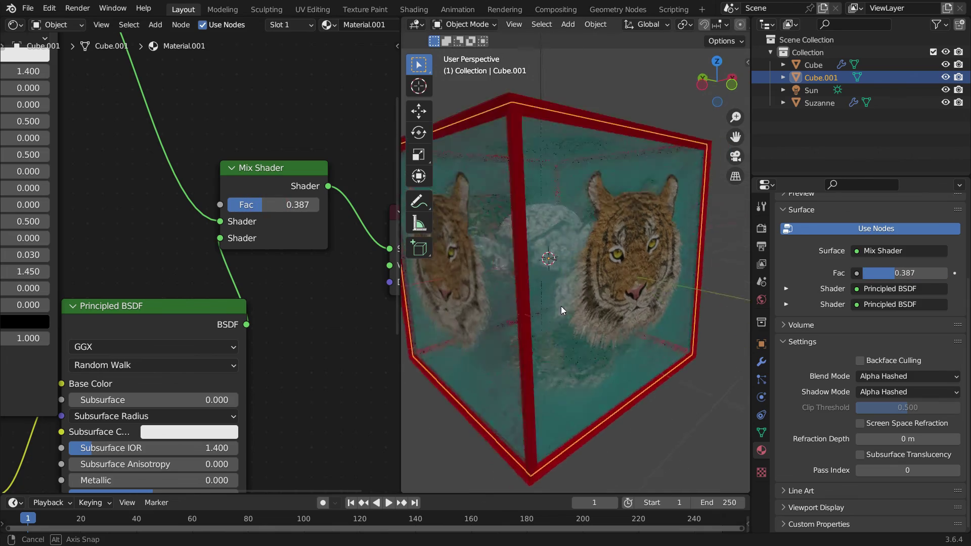